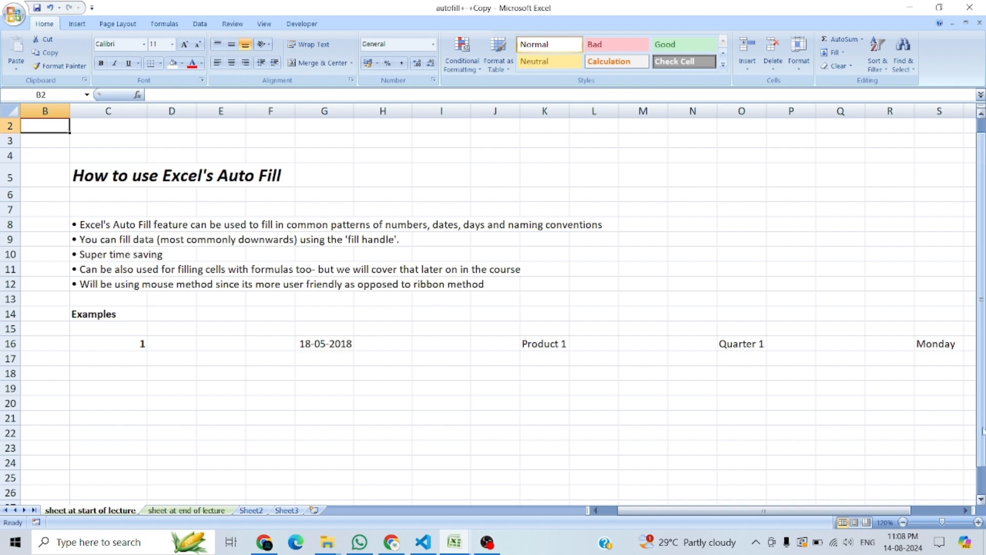
Step: Enter the numbers 2 through 10 one by one in C17:C25, below the 1 in C16
left_click_drag(982, 431, 983, 455)
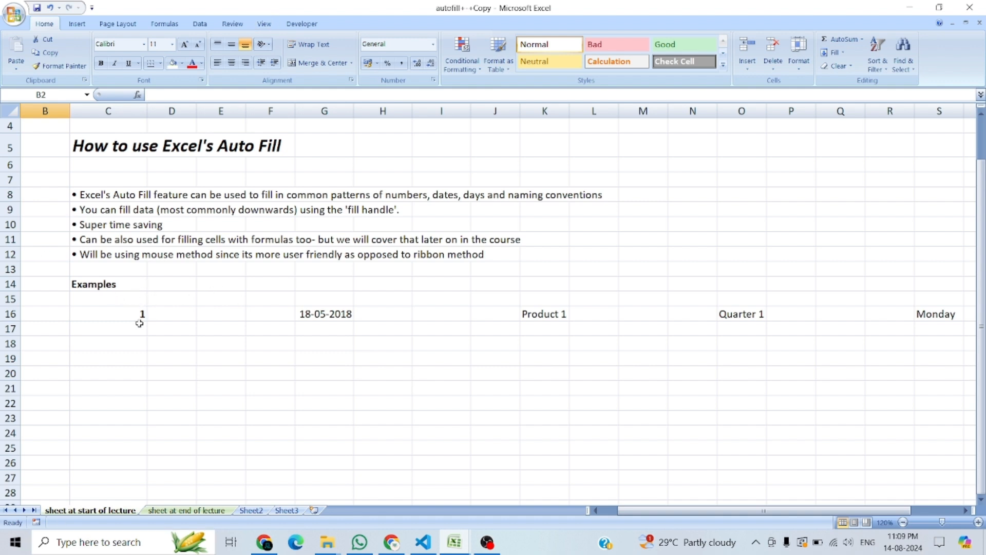
left_click(126, 314)
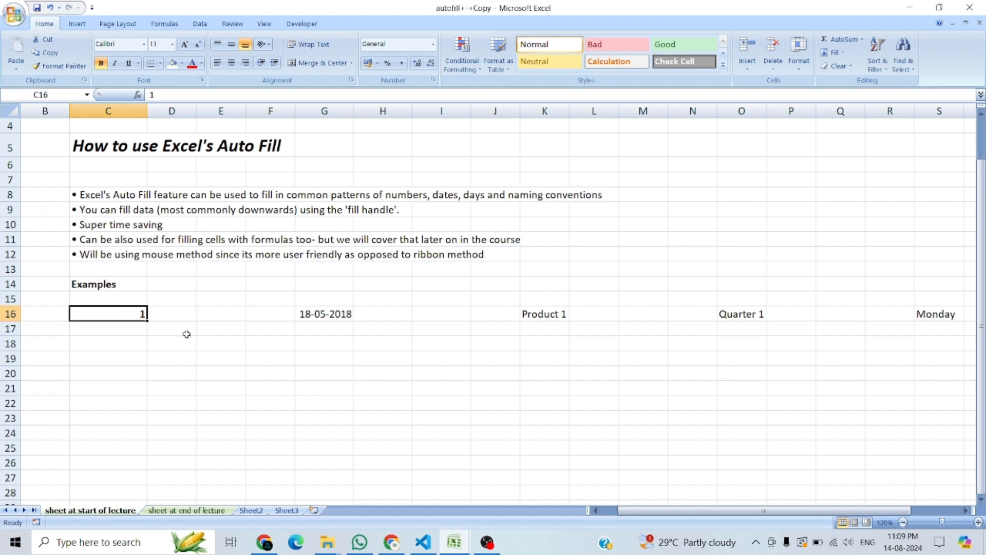
key("Down")
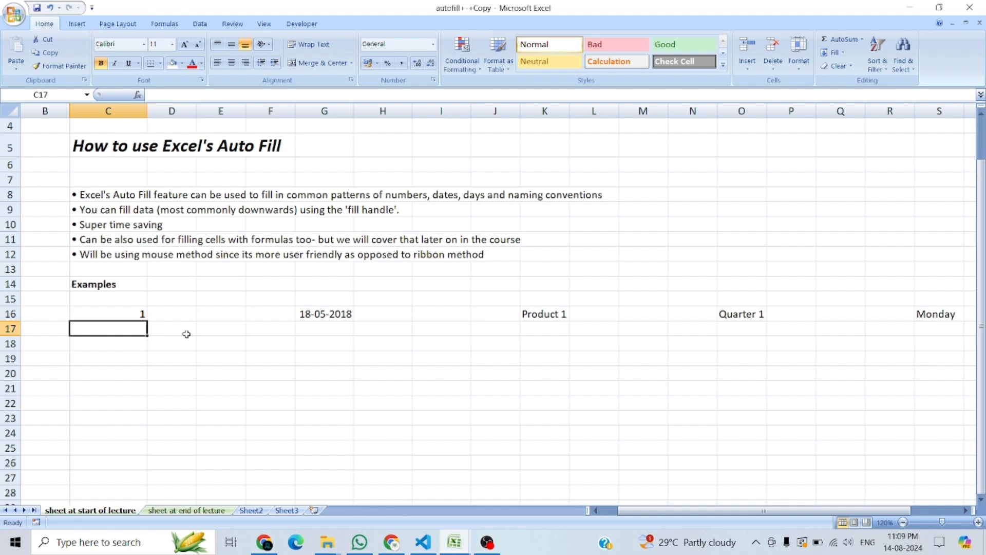
type("2")
key("Return")
type("3")
key("Return")
type("4")
key("Return")
type("5")
key("Return")
type("6")
key("Return")
type("7")
key("Return")
type("8")
key("Return")
type("9")
key("Return")
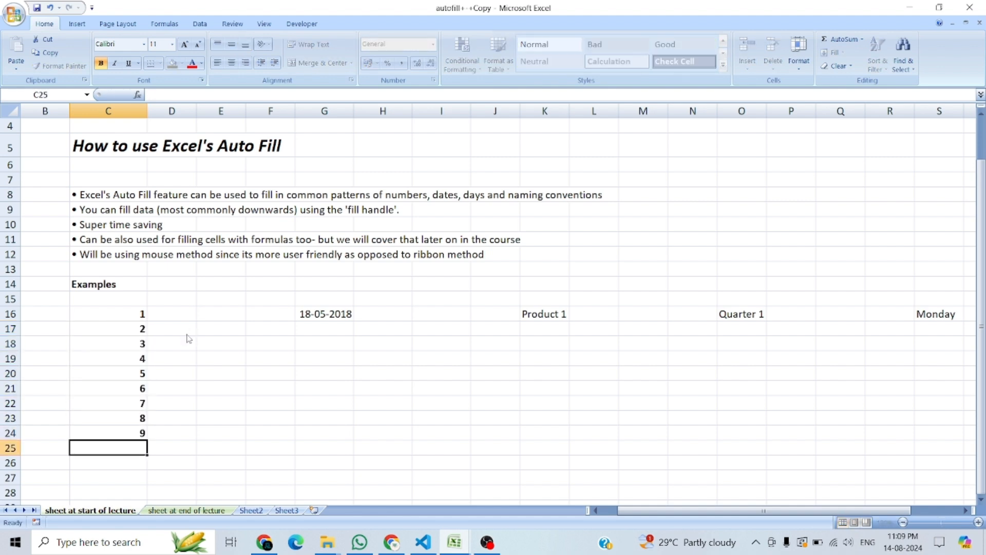
type("10")
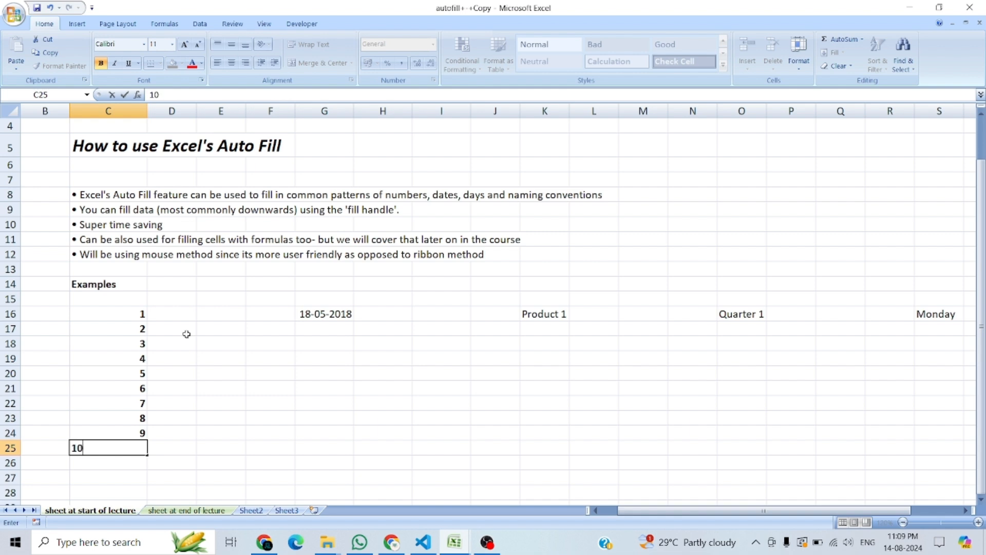
key("Return")
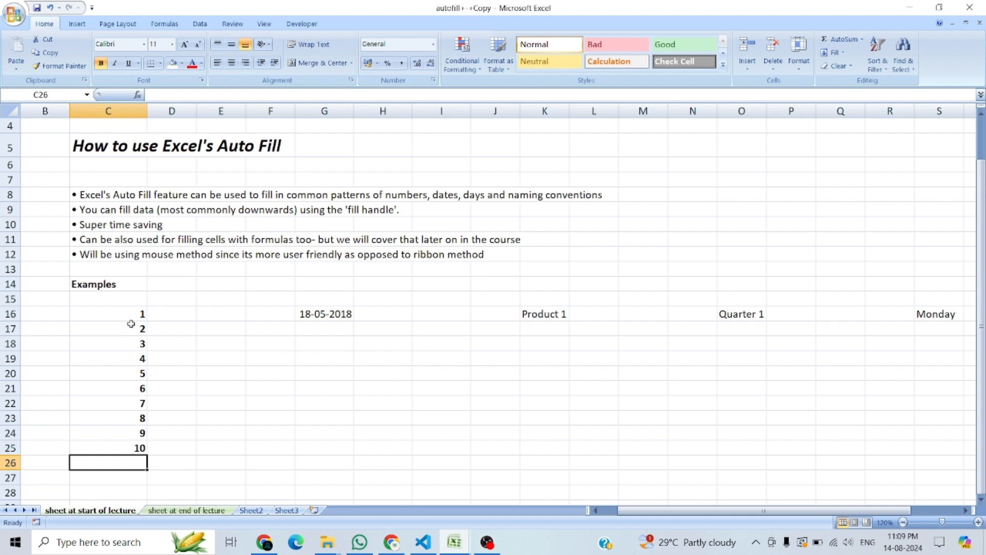
Step: Clear the manually entered numbers from C17:C25
left_click_drag(131, 326, 130, 445)
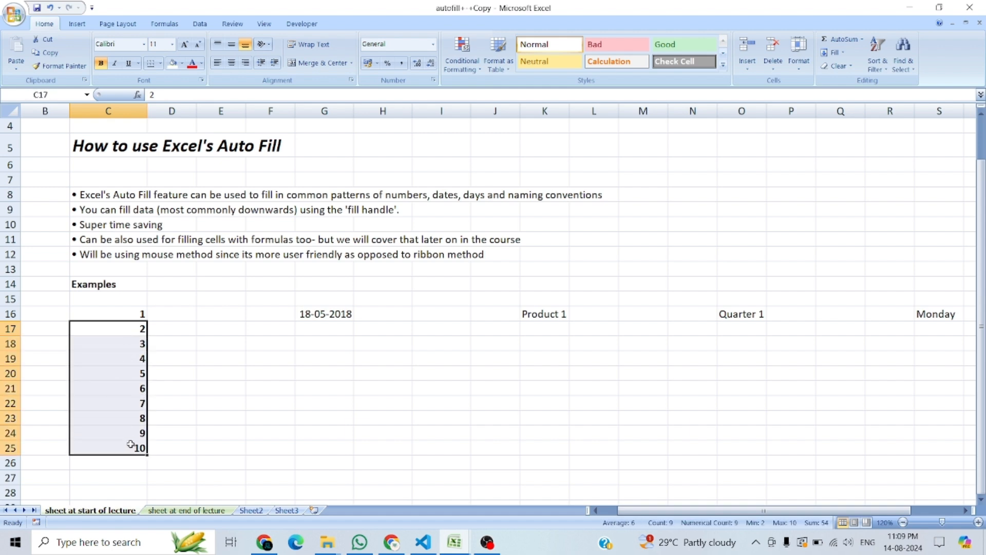
key("Delete")
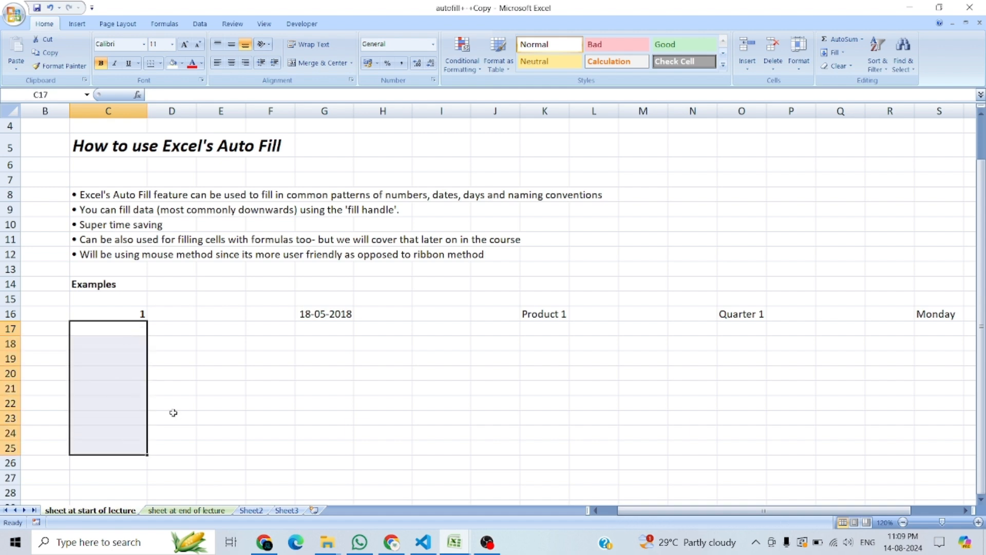
Step: Auto-fill the 1 in C16 down to C25 and set the fill option to Fill Series
left_click(122, 315)
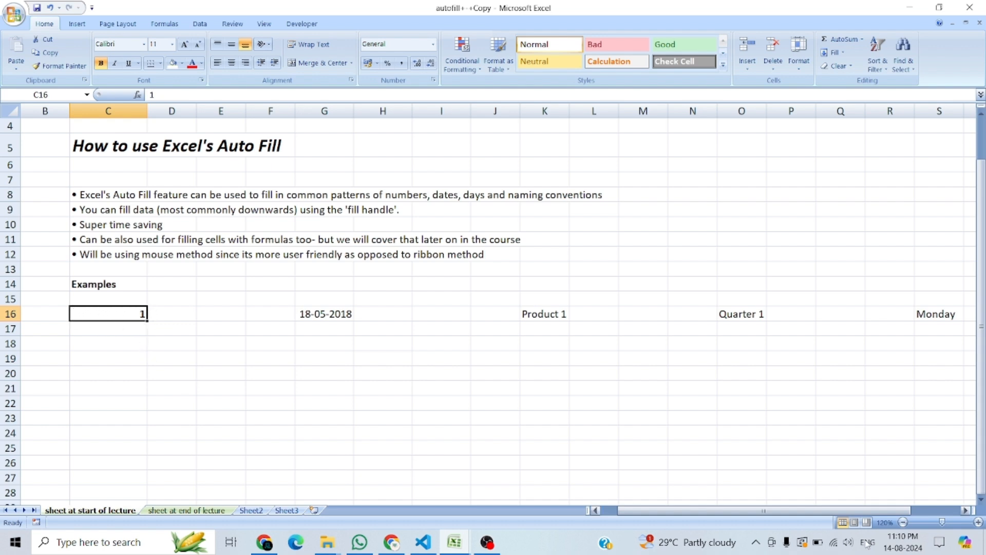
left_click(978, 523)
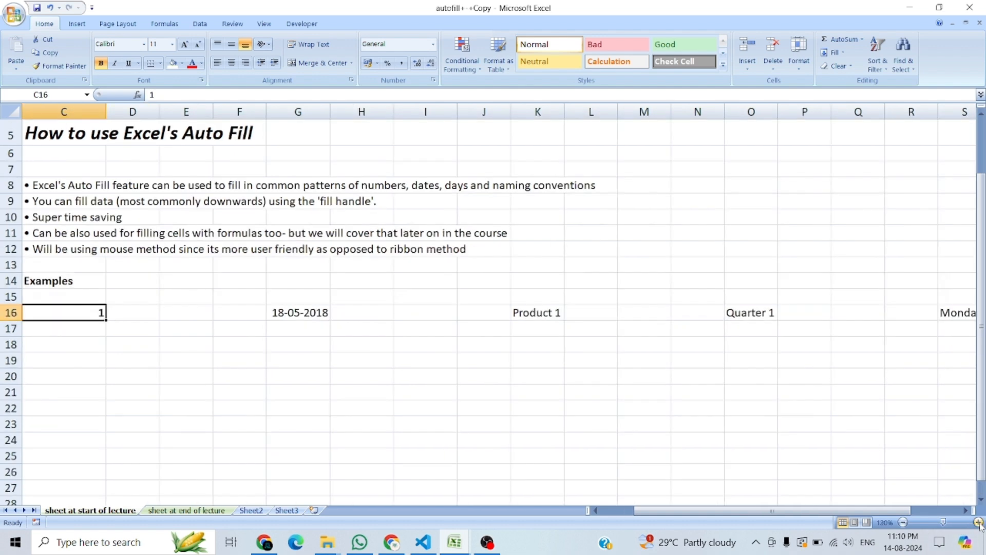
left_click_drag(686, 511, 670, 522)
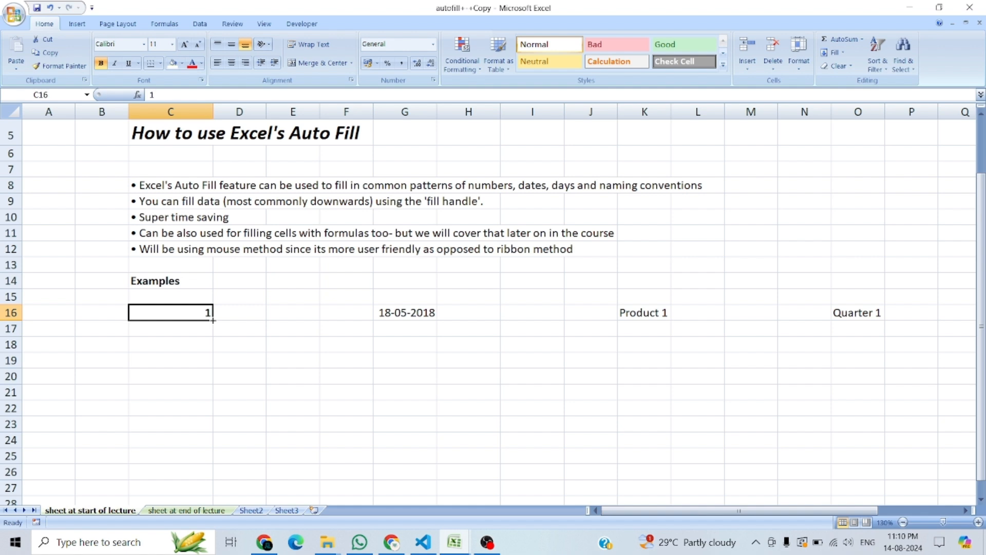
left_click_drag(213, 320, 218, 463)
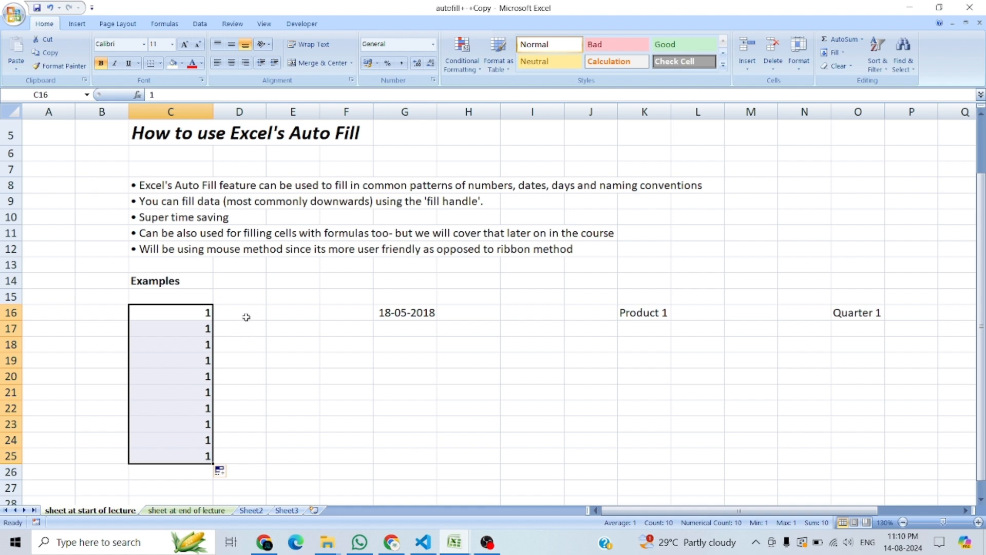
left_click(176, 314)
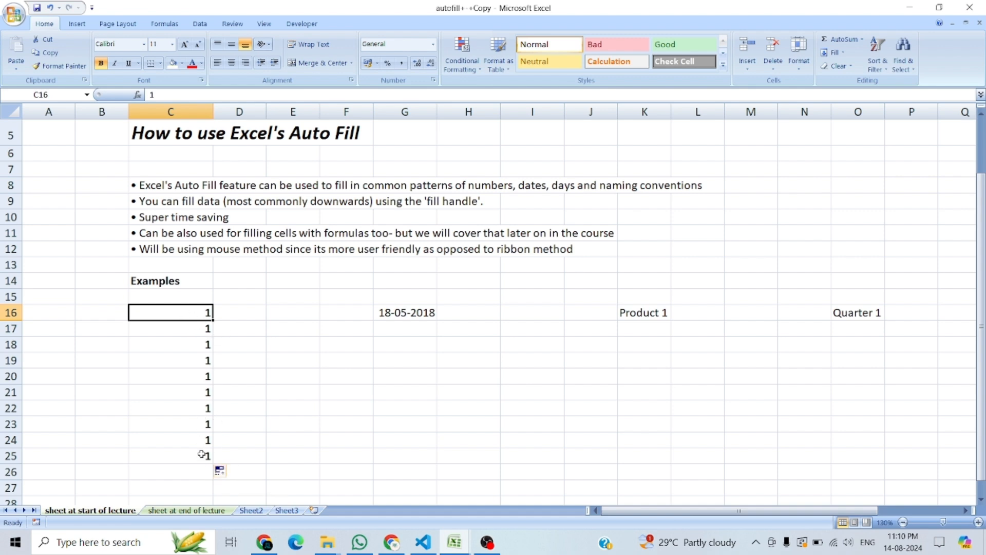
left_click(231, 471)
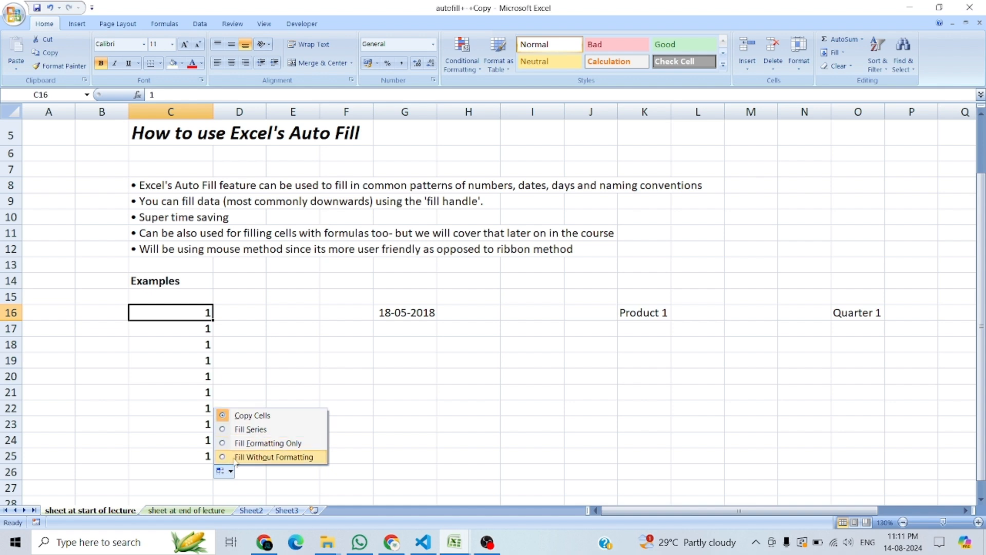
left_click(251, 430)
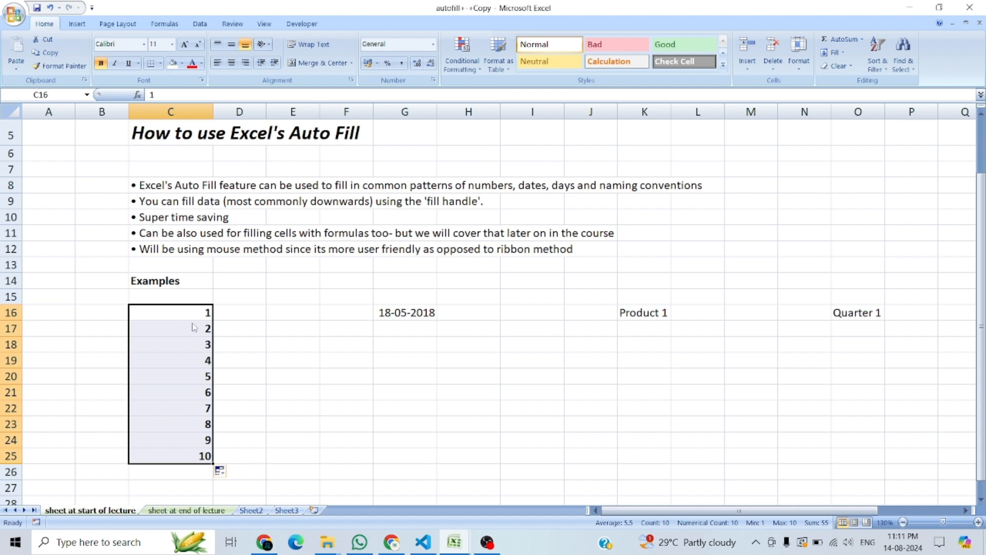
Step: Undo the number fill, and repeat it from C16 down to C25 using the Fill Series option
key("ctrl+z")
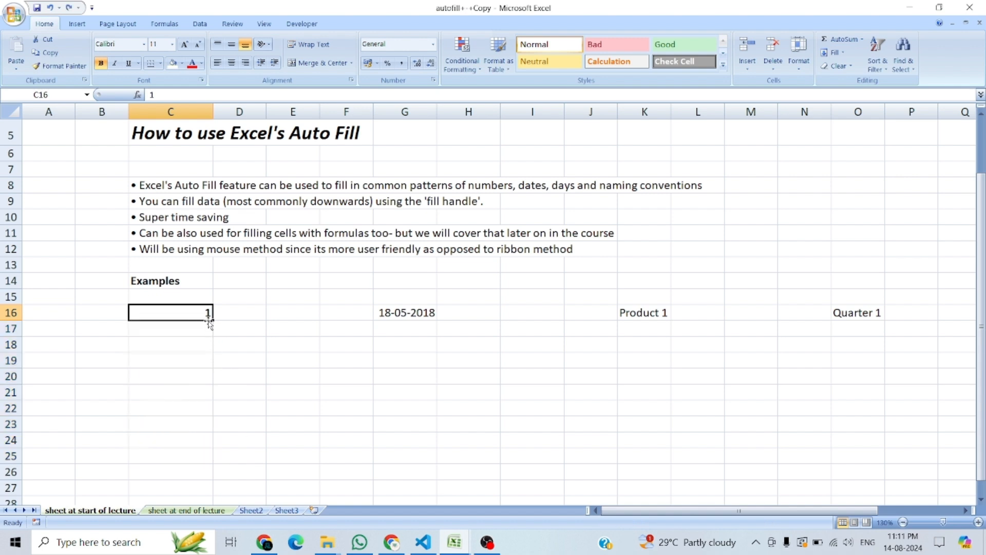
left_click_drag(209, 322, 204, 457)
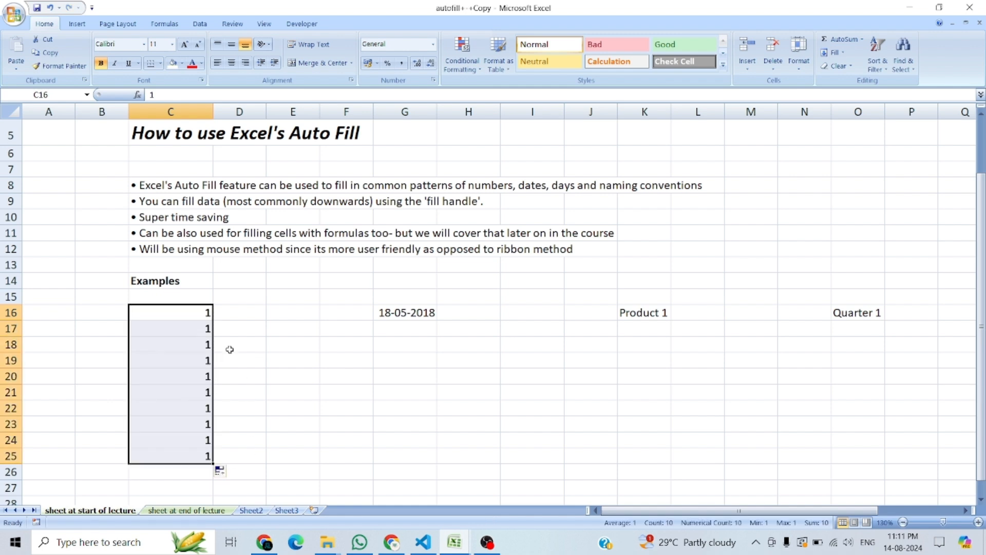
left_click(233, 320)
left_click(188, 313)
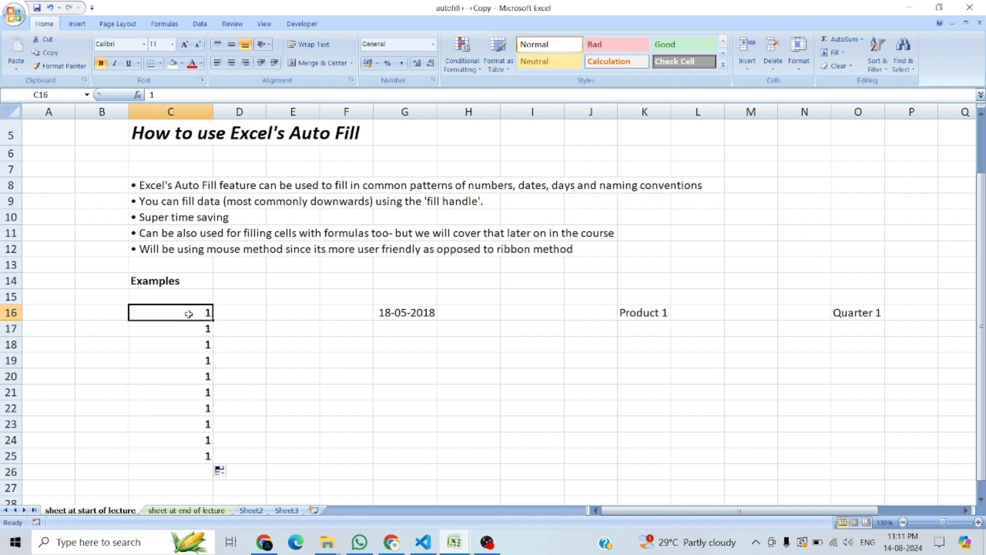
left_click(207, 454)
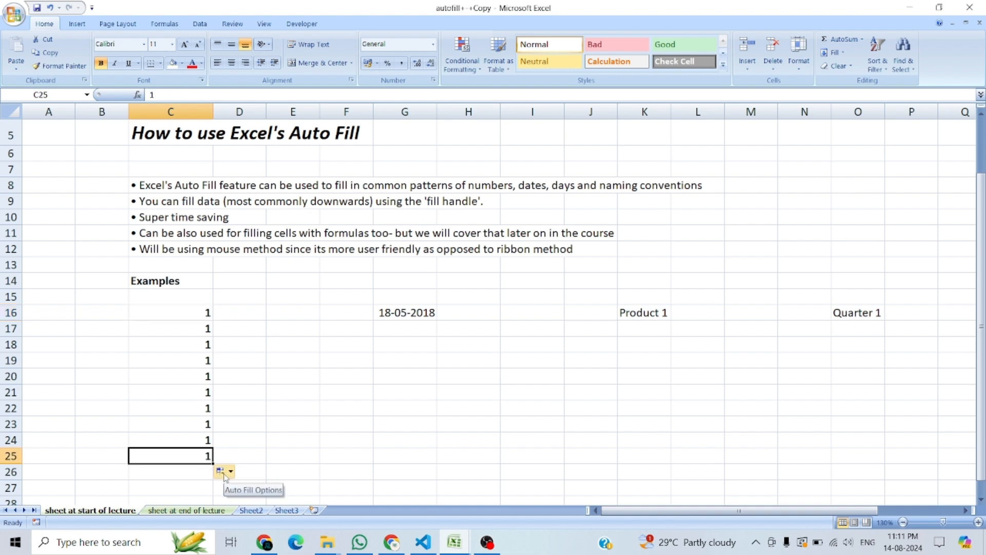
left_click(231, 471)
left_click(240, 428)
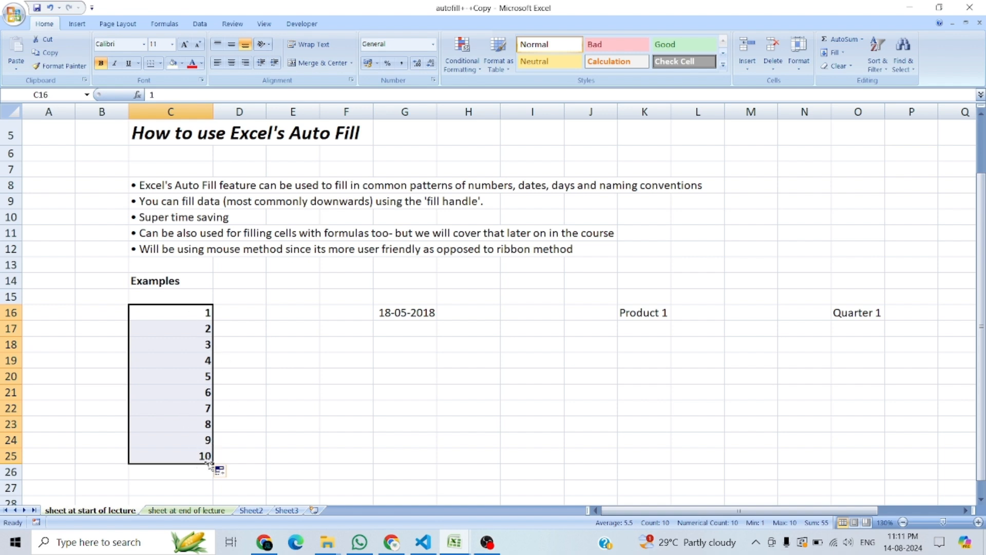
Step: Undo the repeated fill, and extend the 1 from C16 down to C29 as a Fill Series
key("ctrl+z")
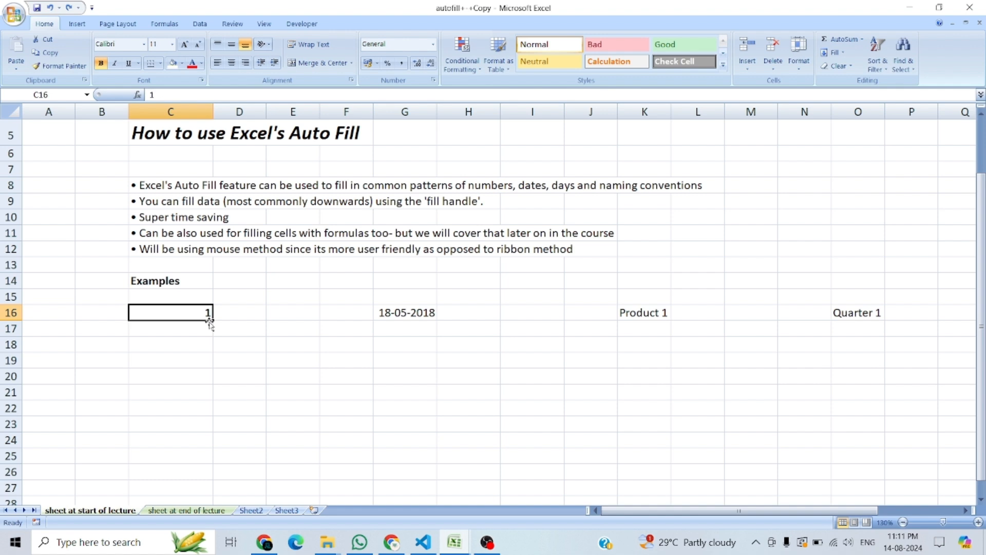
left_click_drag(213, 321, 216, 492)
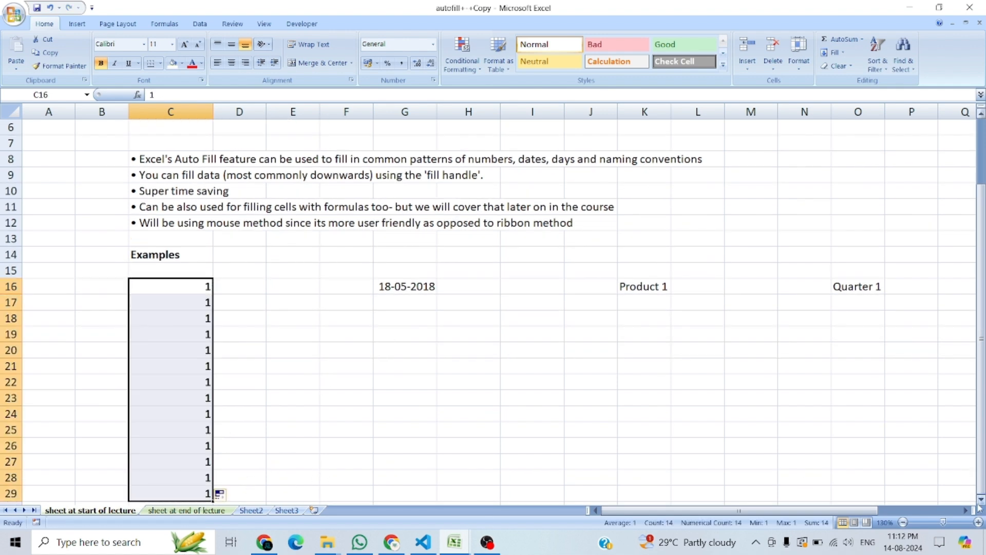
left_click(221, 496)
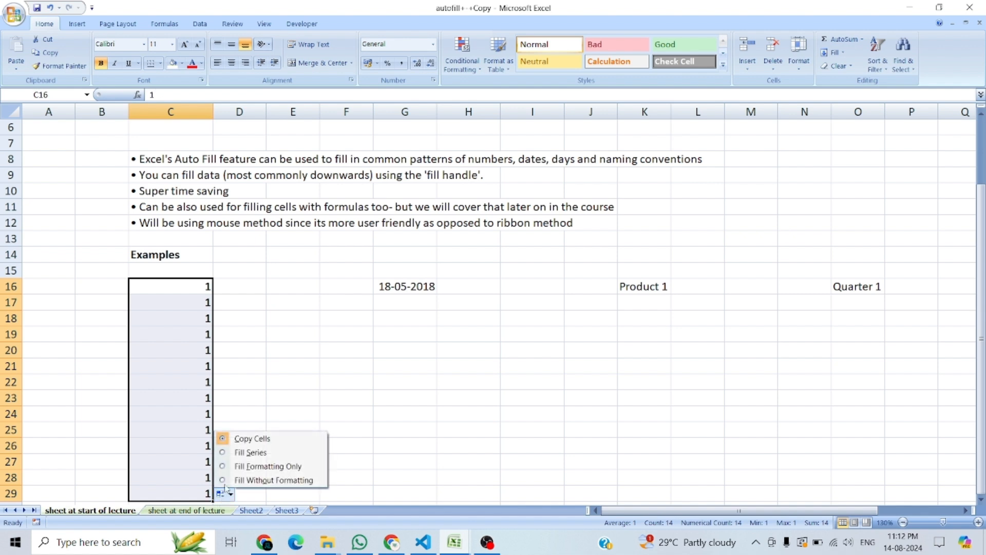
left_click(227, 451)
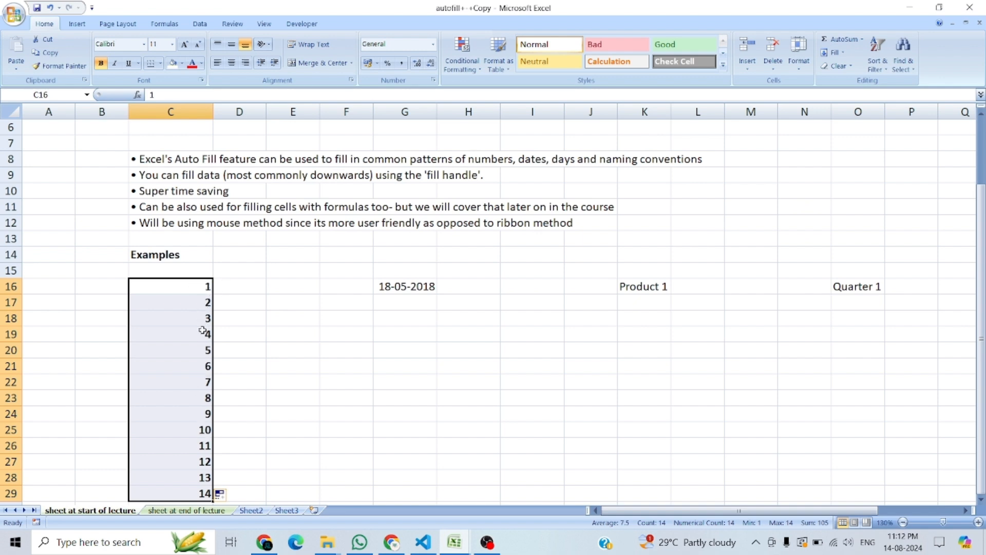
Step: Change the starting value in C16 to 2 and clear the series in C17:C29
left_click(259, 335)
left_click(205, 286)
type("2")
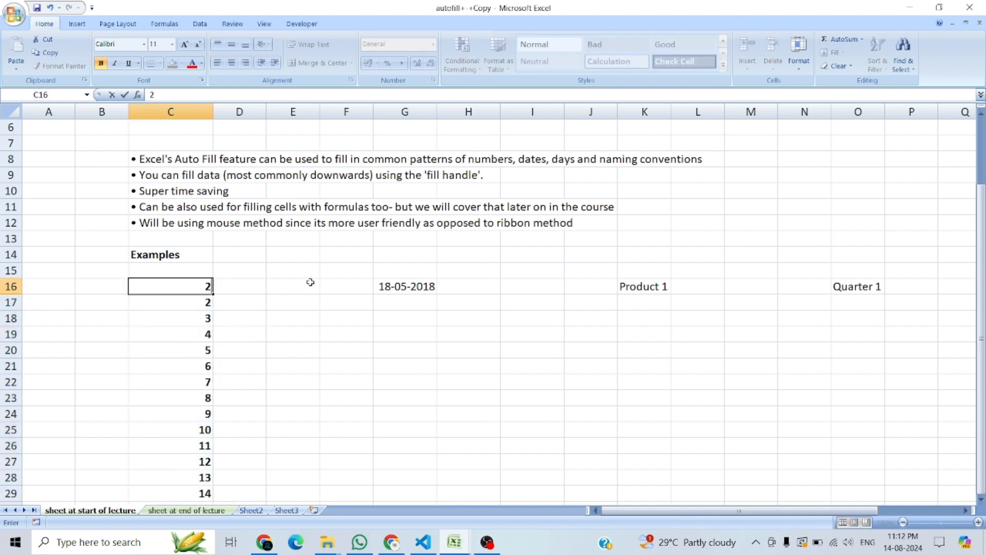
key("Return")
key("ctrl+shift+Down")
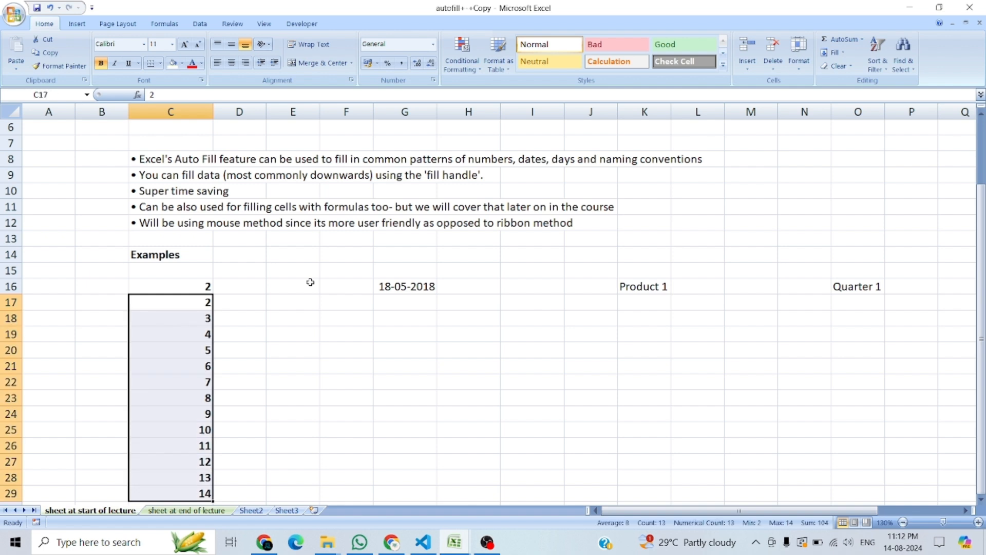
key("Delete")
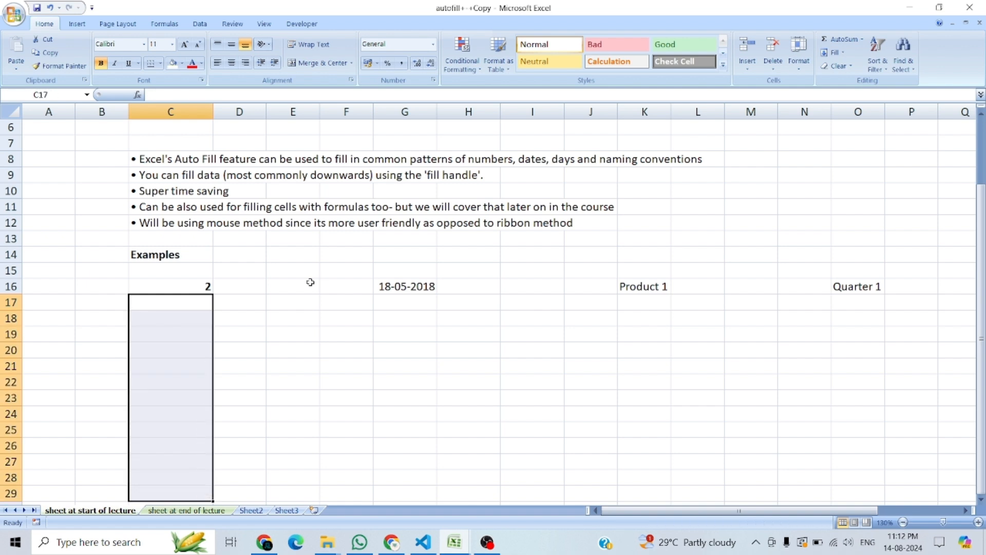
Step: Auto-fill the 2 in C16 down to C27 and set the fill option to Fill Series
left_click(218, 298)
left_click(208, 289)
left_click_drag(211, 294, 210, 466)
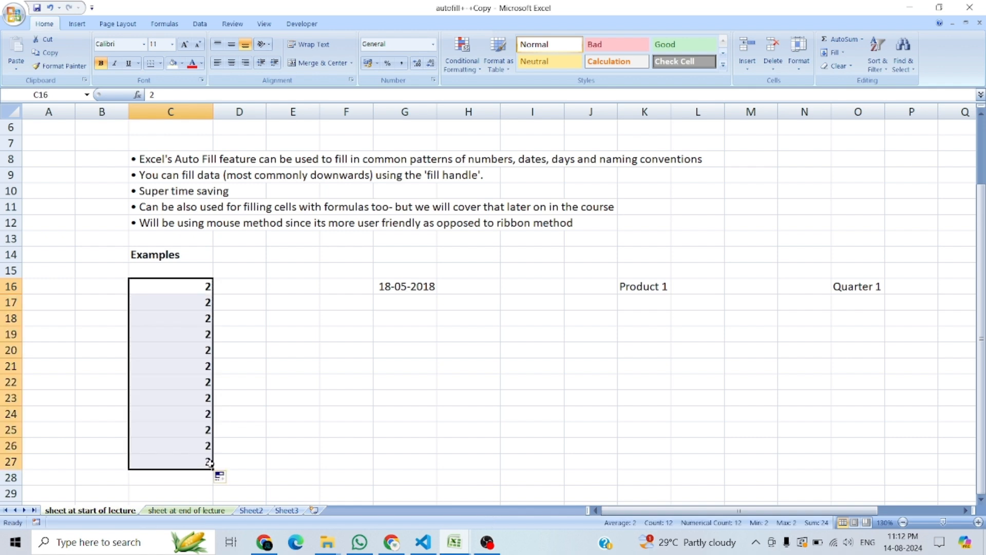
left_click(221, 291)
left_click(191, 284)
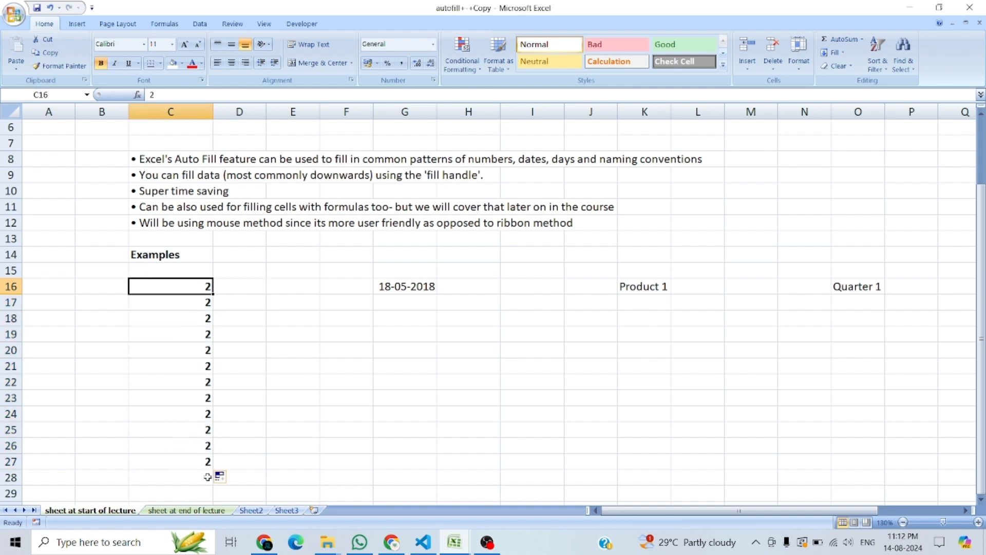
left_click(190, 464)
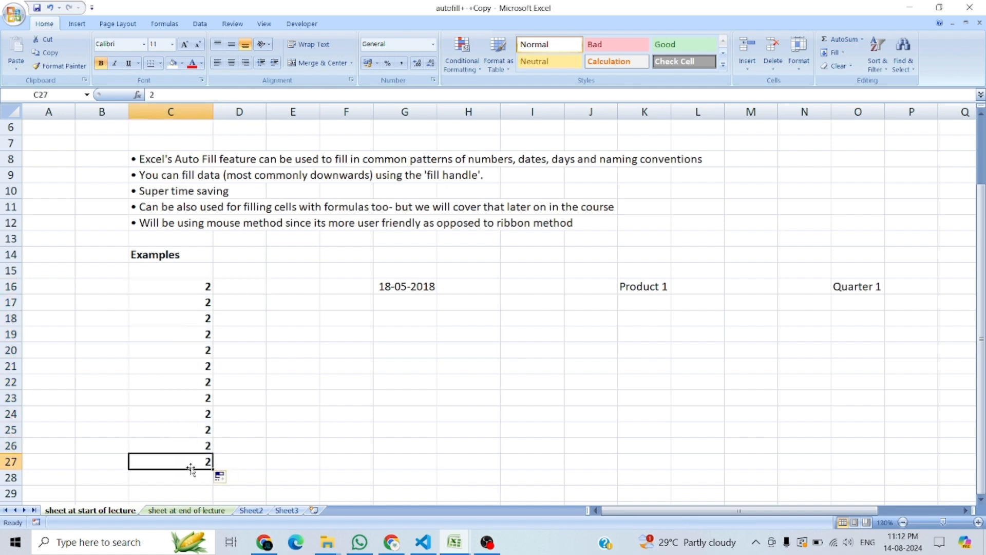
left_click(224, 479)
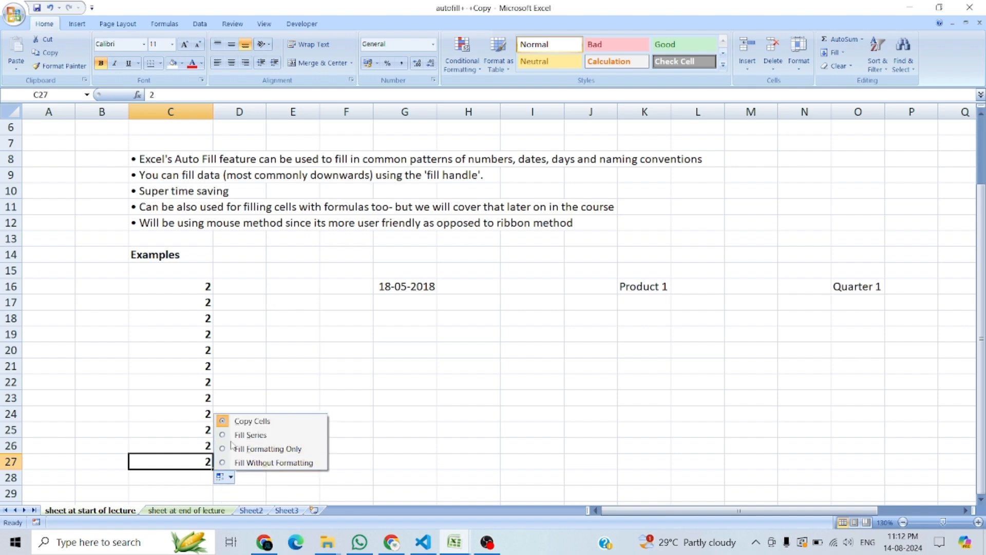
left_click(250, 435)
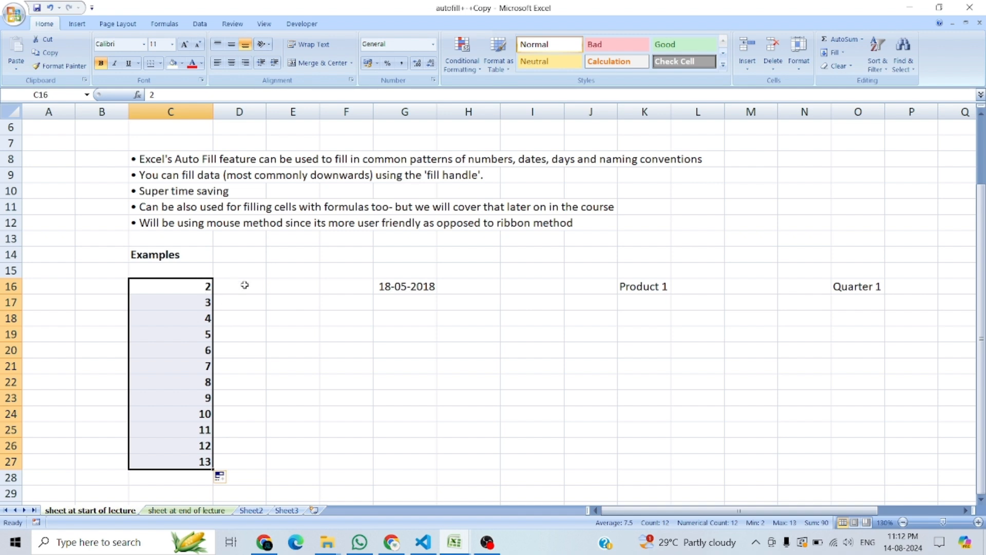
Step: Enter 1 in D16, beside the start of the column C series, and keep that cell selected
left_click(202, 286)
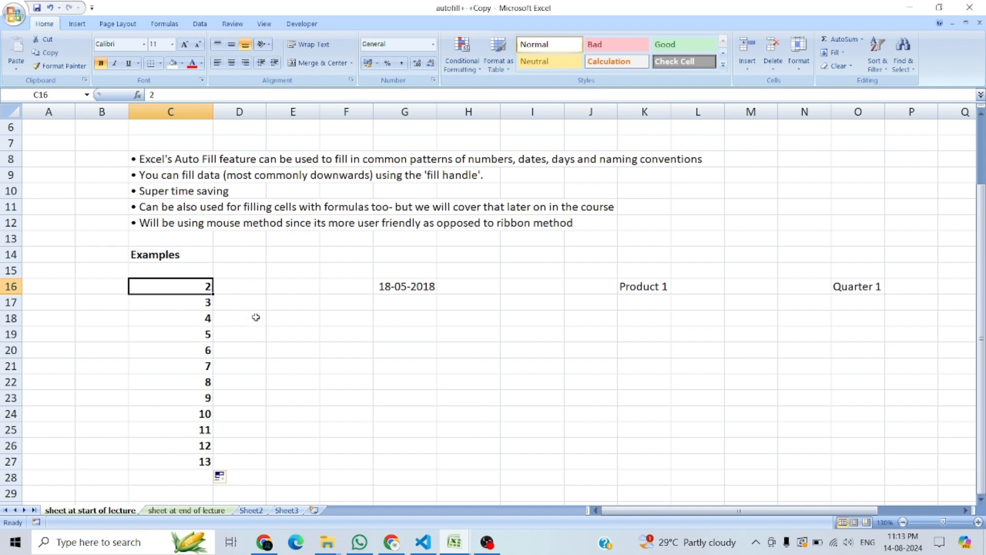
left_click(243, 288)
type("1")
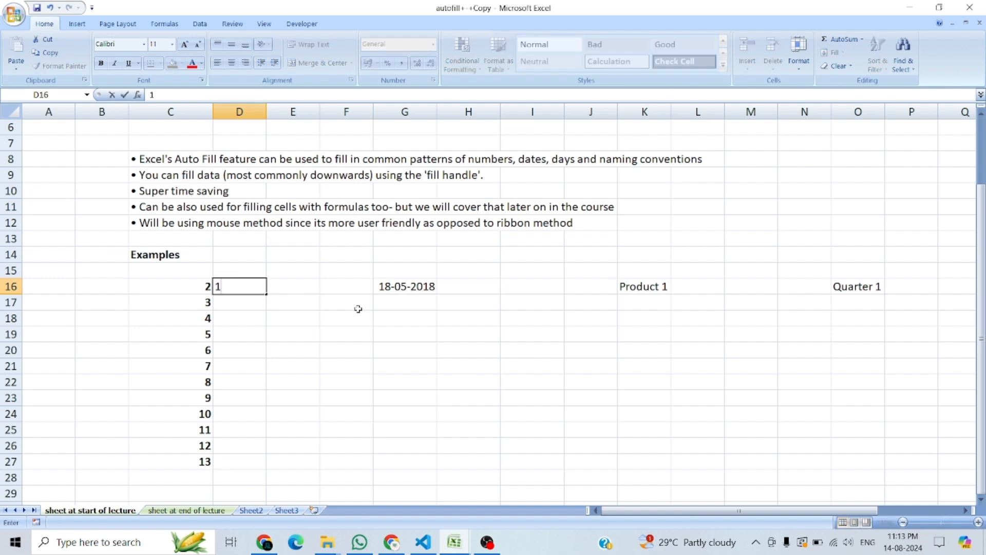
left_click(248, 299)
left_click(248, 288)
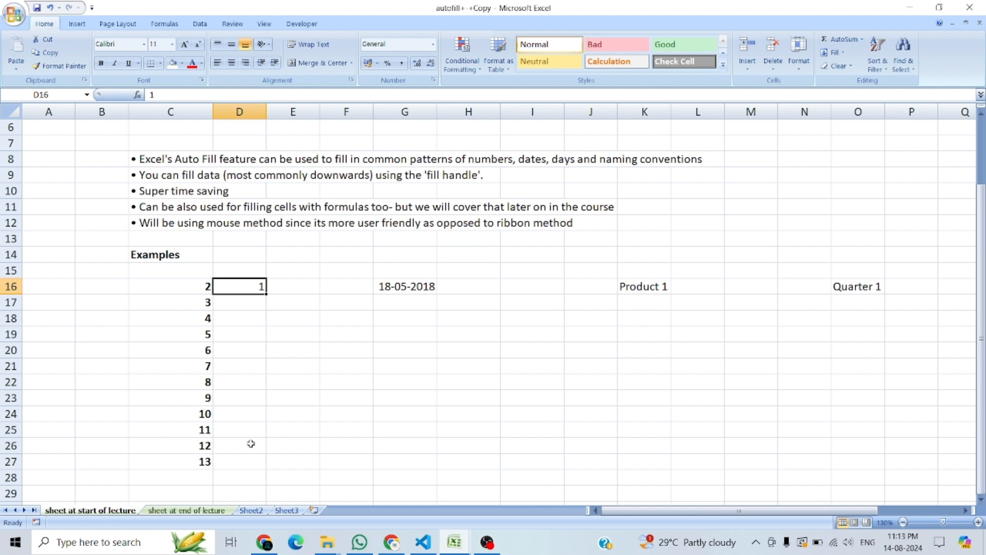
Step: Auto-fill the 1 in D16 down to D27 beside the column C series, and enter 14 in C28
double_click(267, 294)
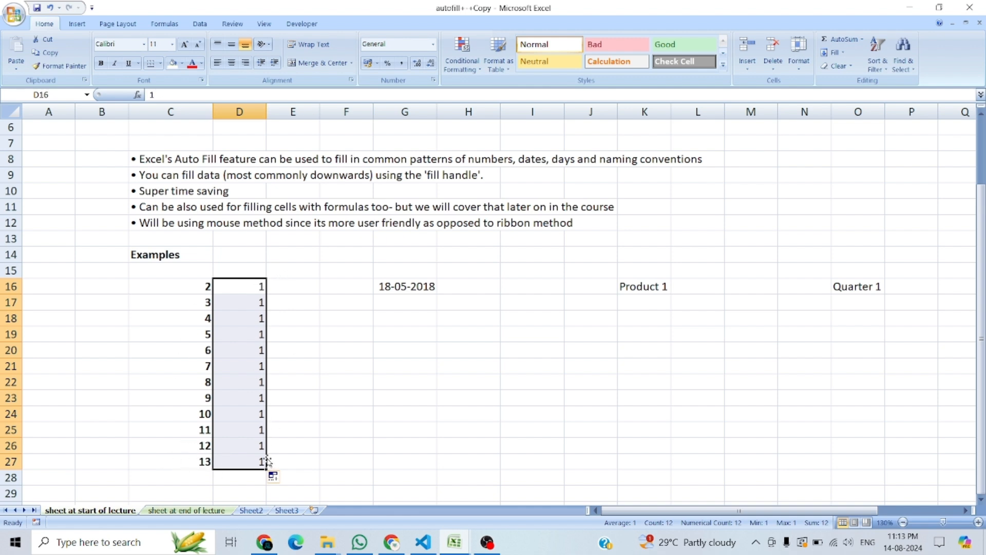
left_click(197, 480)
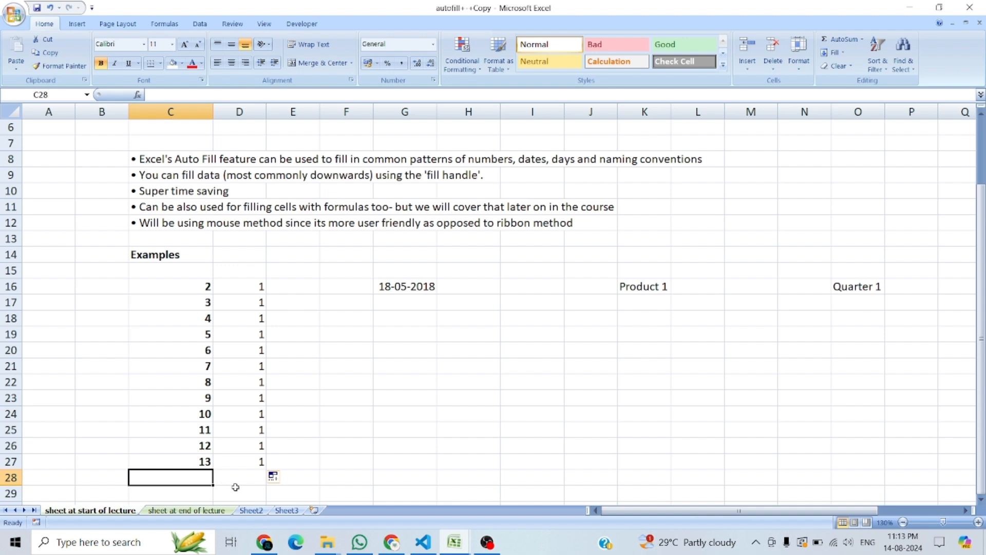
type("14")
left_click(255, 461)
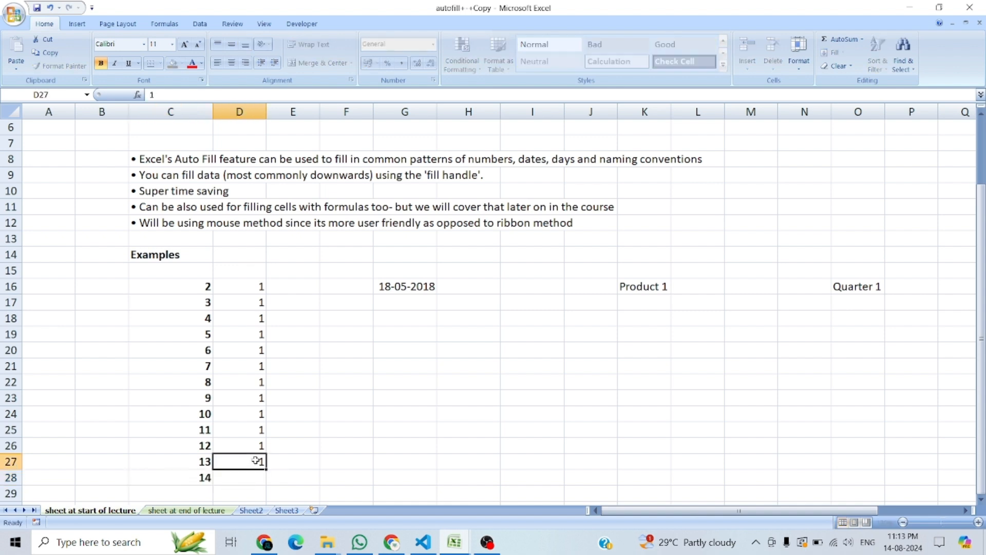
Step: Clear D17:D28, and auto-fill the 1 in D16 down to D28 with the Fill Series option
left_click_drag(257, 304, 271, 489)
key("Delete")
left_click(258, 289)
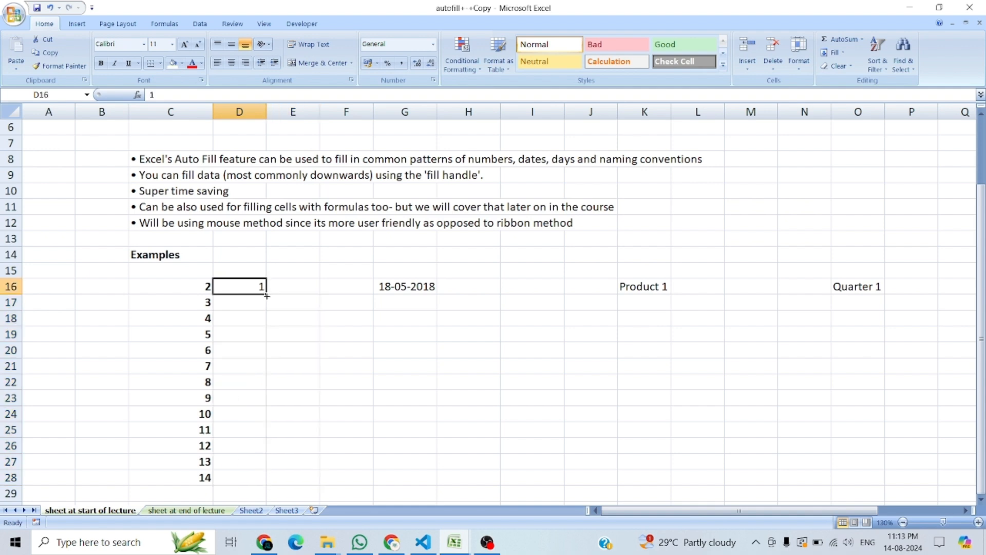
left_click_drag(267, 294, 263, 481)
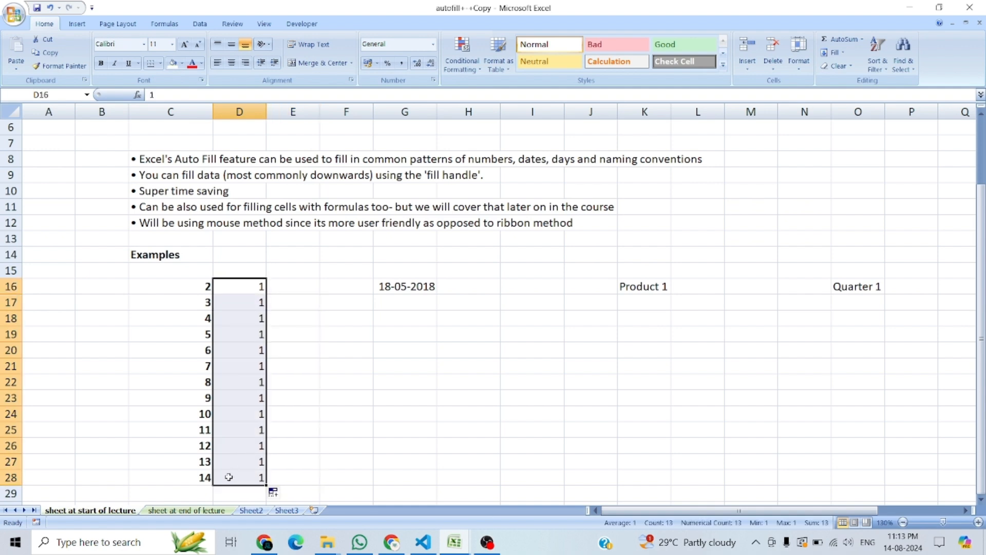
left_click(275, 494)
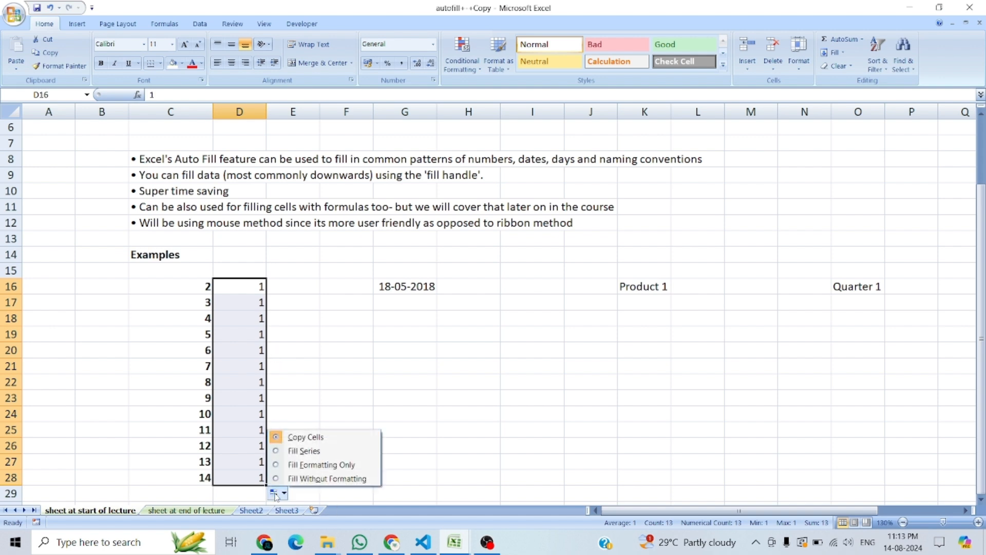
left_click(282, 452)
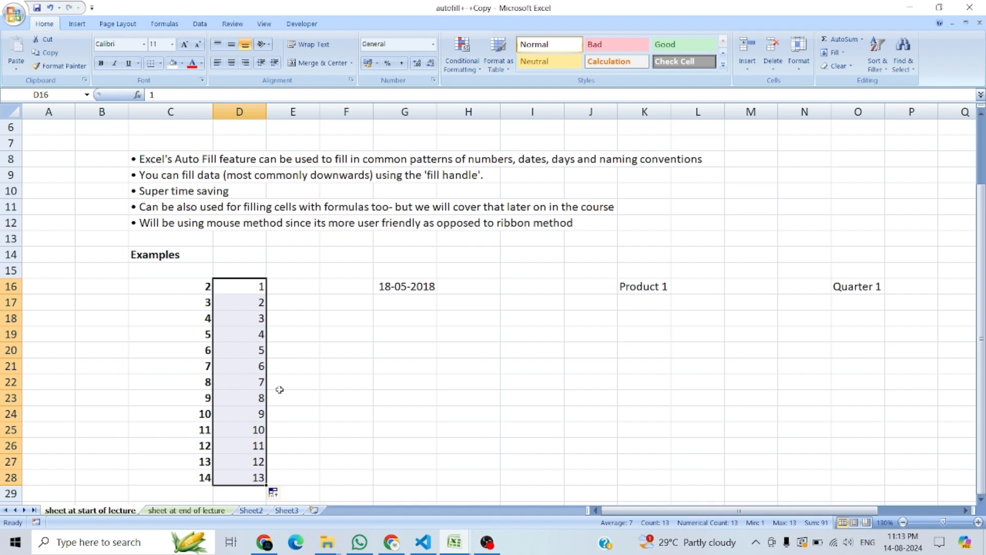
Step: Compare the starting values in C16 and D16, and clear the series in D16:D28
left_click(204, 286)
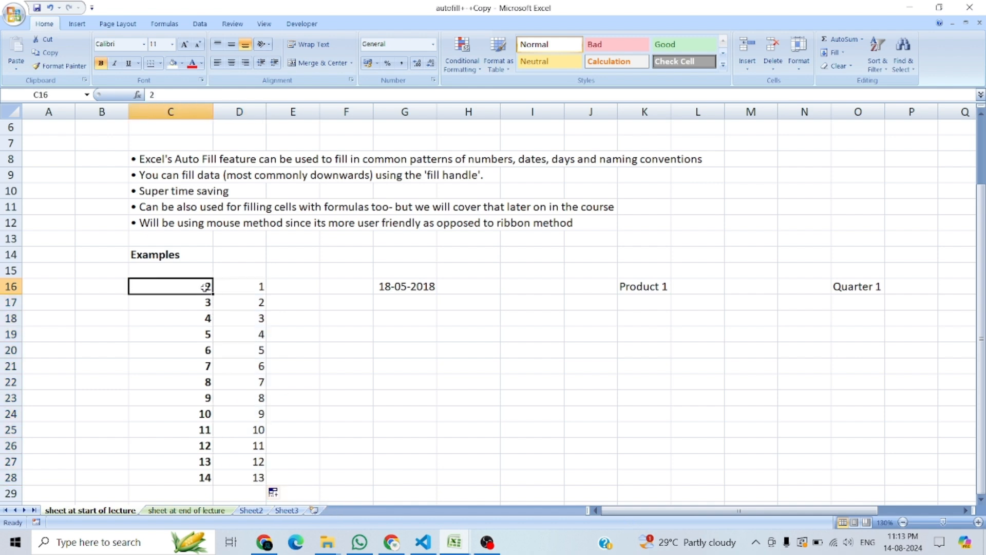
left_click(245, 287)
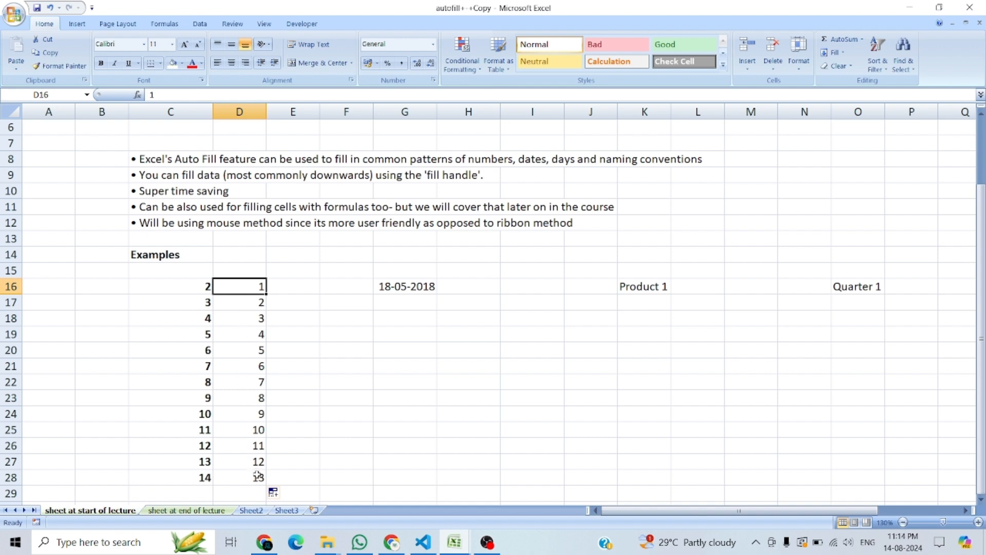
left_click(284, 321)
left_click(252, 288)
left_click_drag(248, 324, 244, 477)
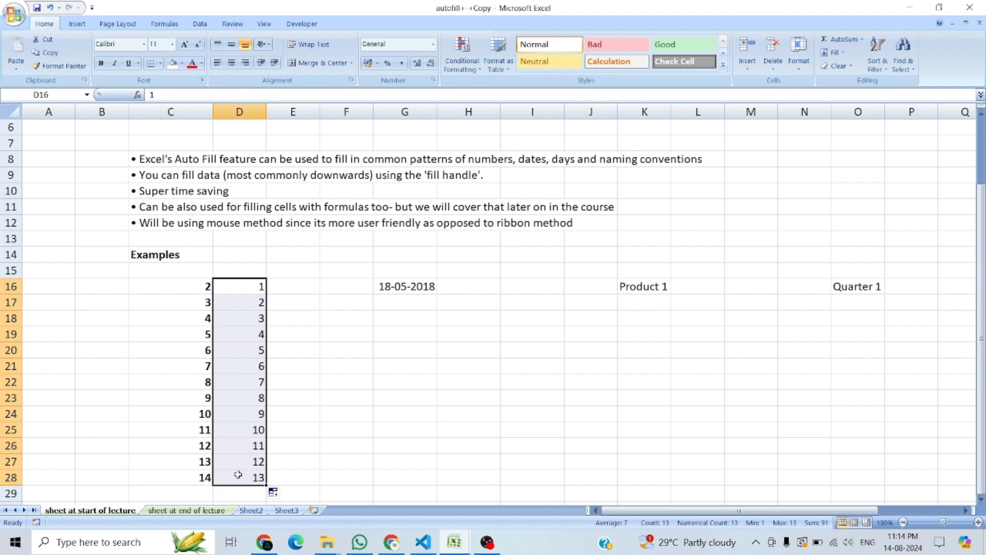
key("Delete")
left_click(283, 351)
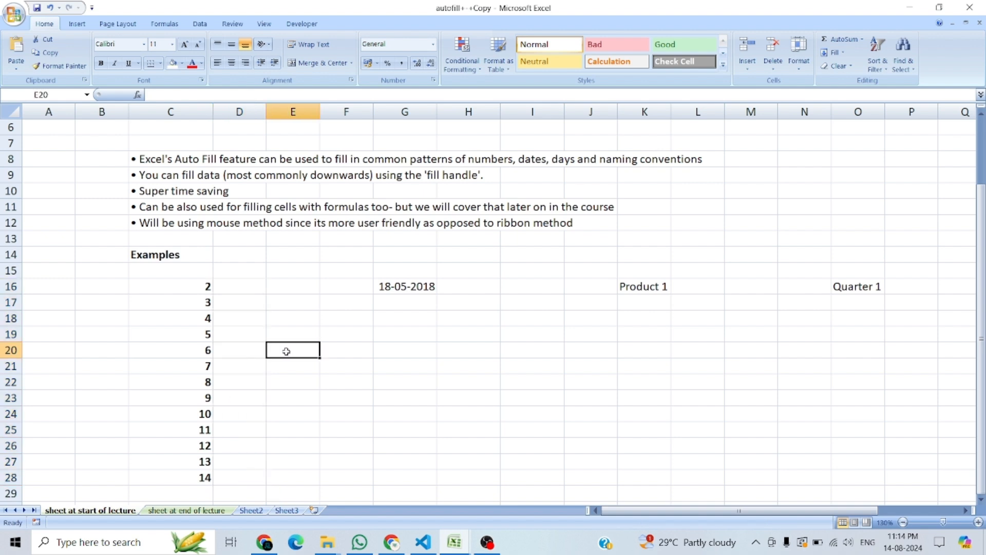
Step: Change the starting value in C16 to 1 and auto-fill it down to C28 as a Fill Series
left_click(207, 288)
type("1")
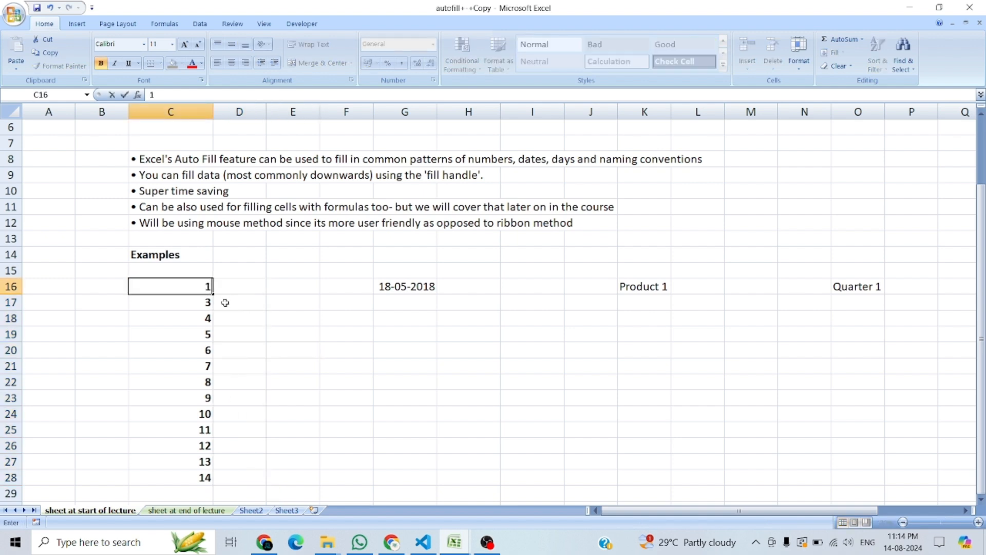
left_click(225, 292)
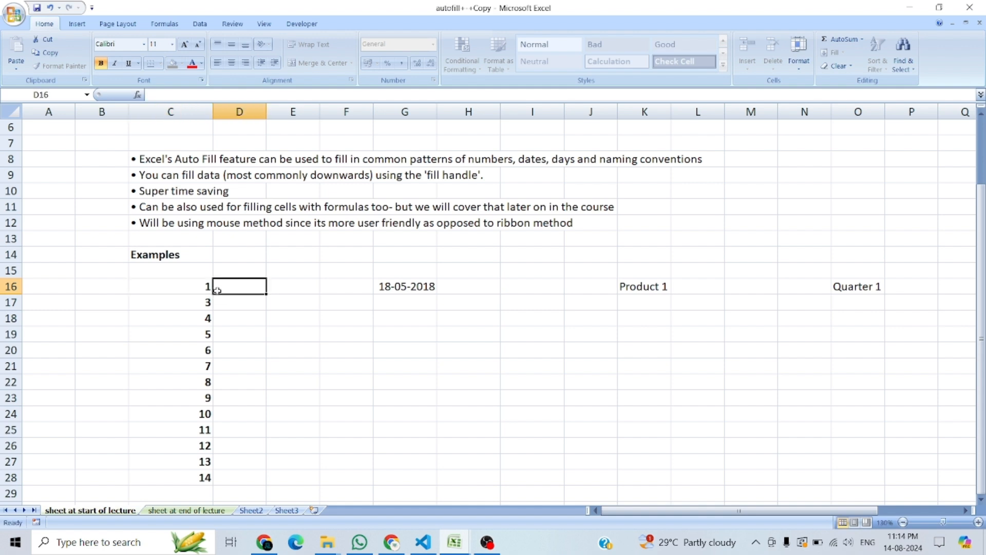
left_click(205, 287)
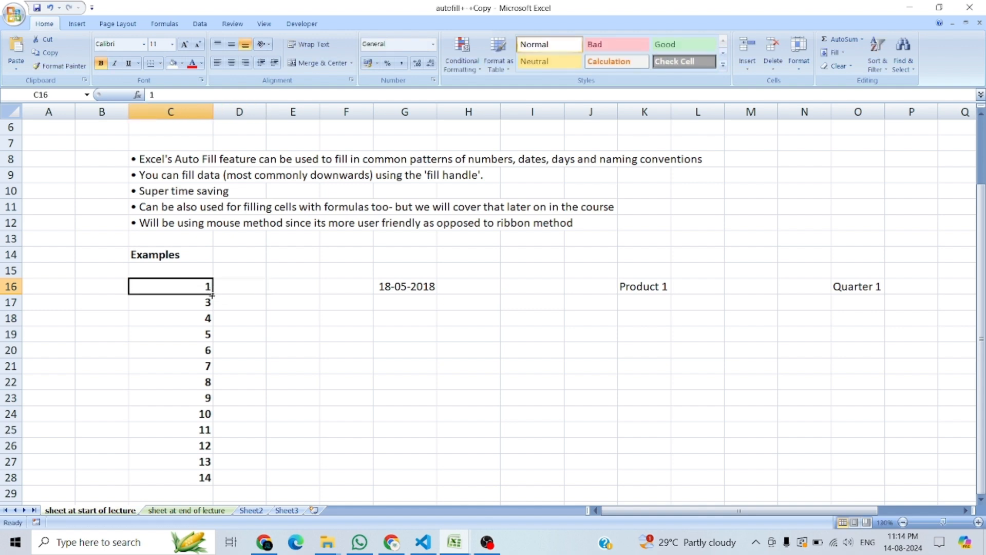
left_click_drag(212, 294, 213, 486)
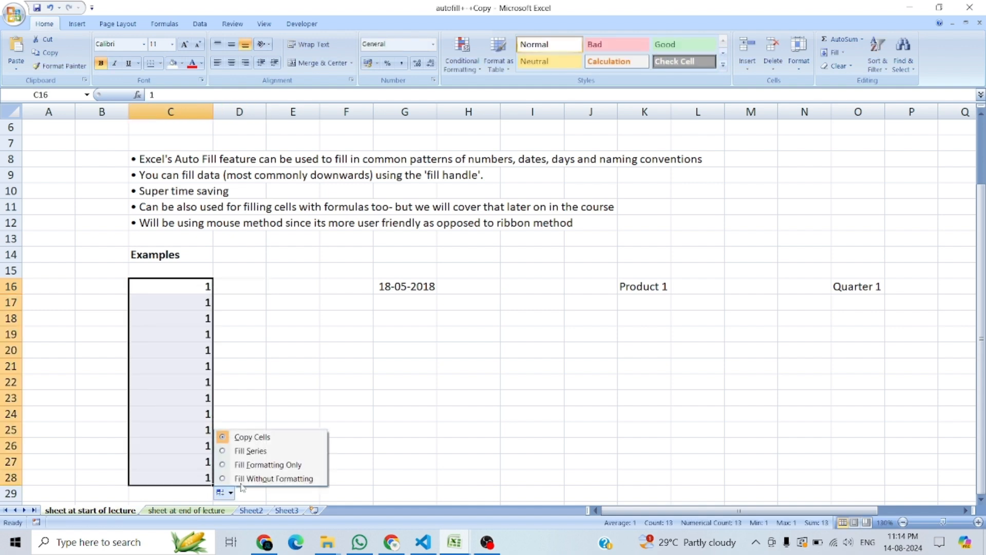
left_click(250, 451)
left_click(251, 365)
Step: Fill the 1 in C16 across the row to F16, and undo that fill
left_click(195, 291)
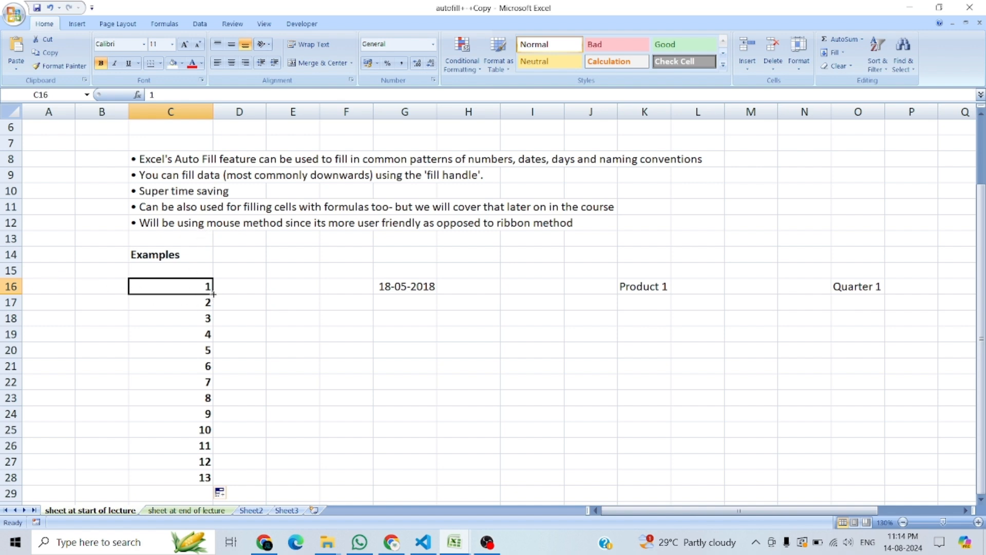
left_click_drag(214, 294, 214, 294)
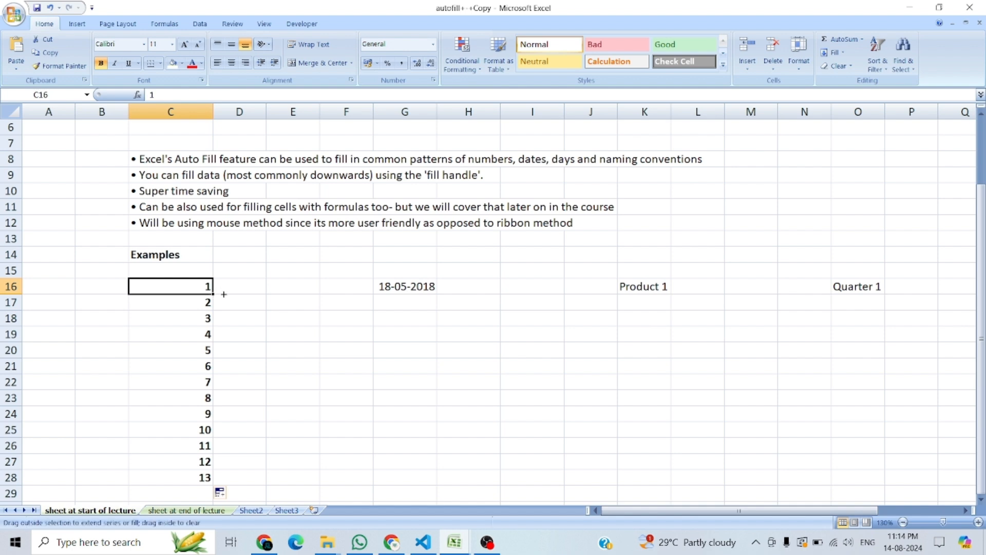
left_click_drag(235, 294, 353, 292)
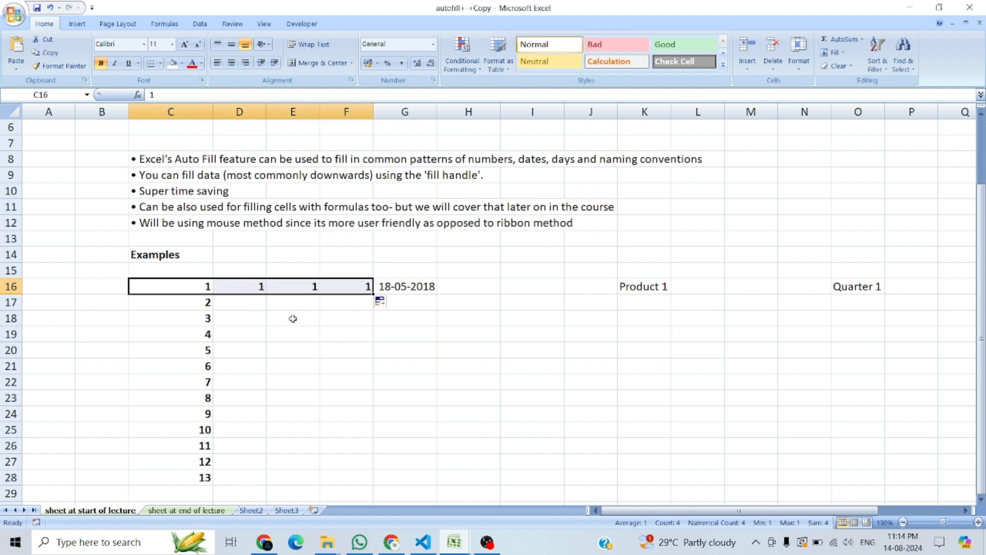
key("ctrl+z")
Step: Fill the 1 in C16 backwards across the row to A16, and undo that fill
left_click_drag(214, 297, 213, 294)
left_click_drag(113, 296, 45, 297)
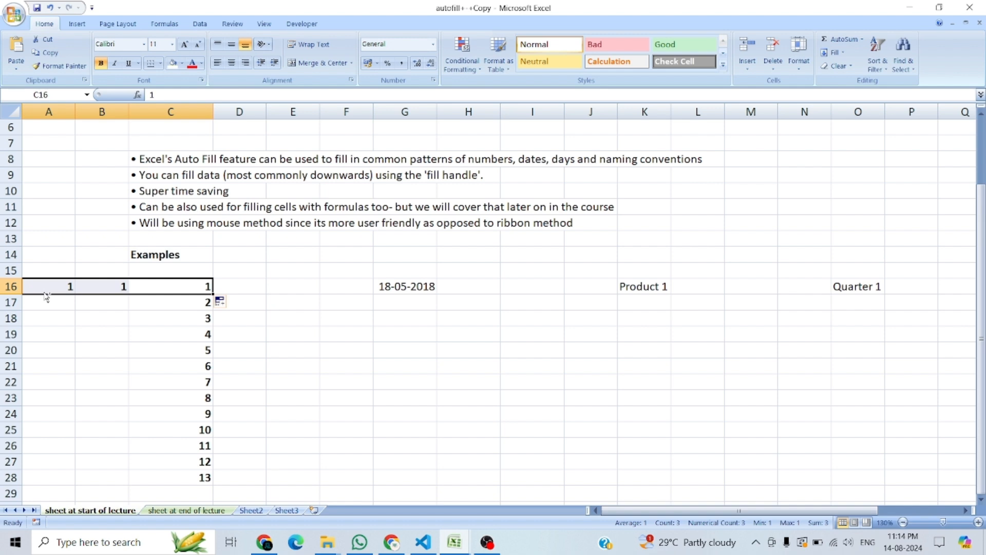
key("ctrl+z")
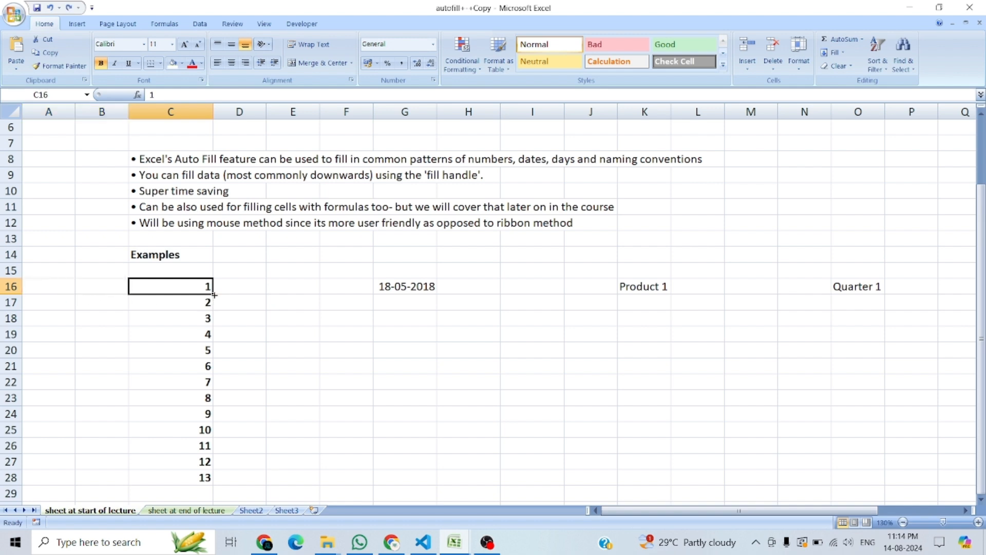
Step: Fill the 1 in C16 upwards into C15, and undo that fill
left_click_drag(213, 294, 212, 260)
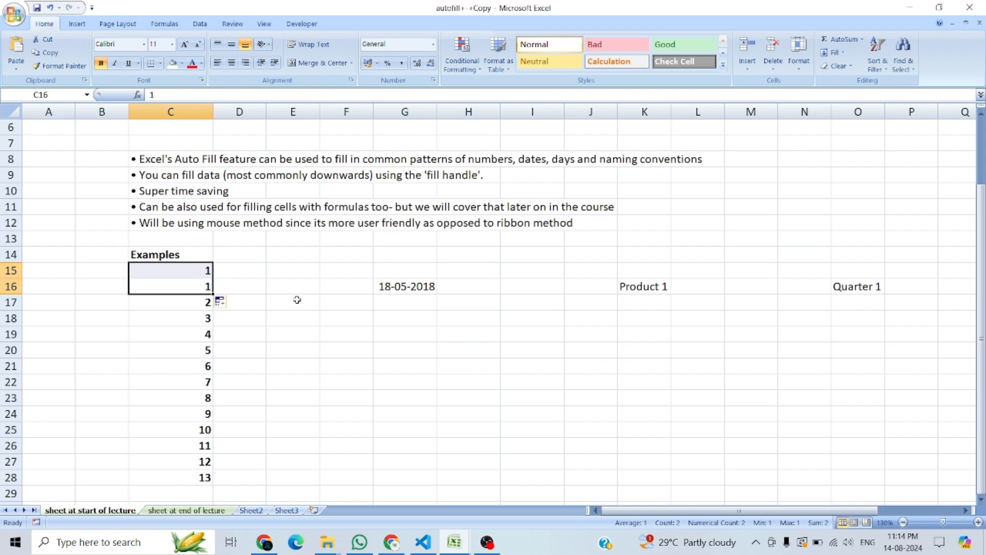
key("ctrl+z")
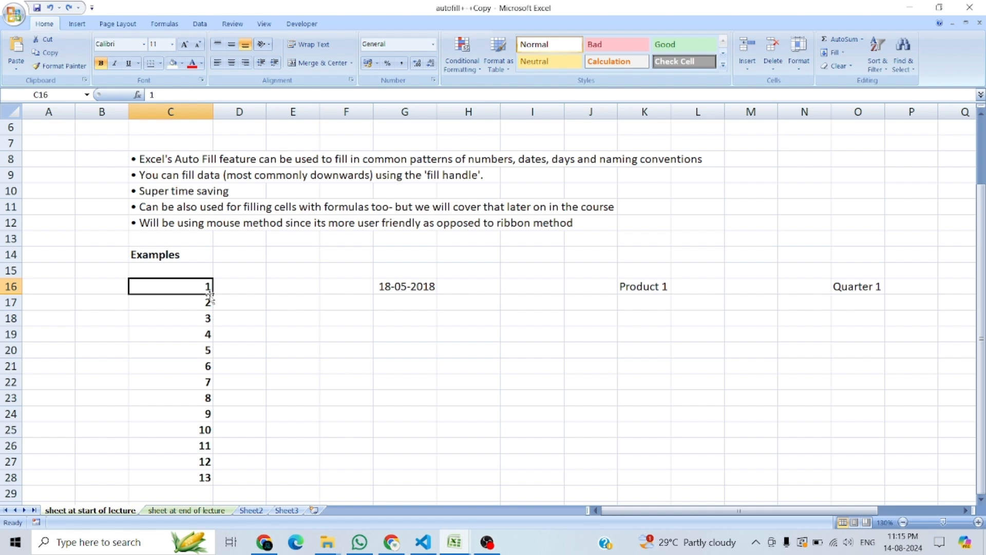
left_click(220, 287)
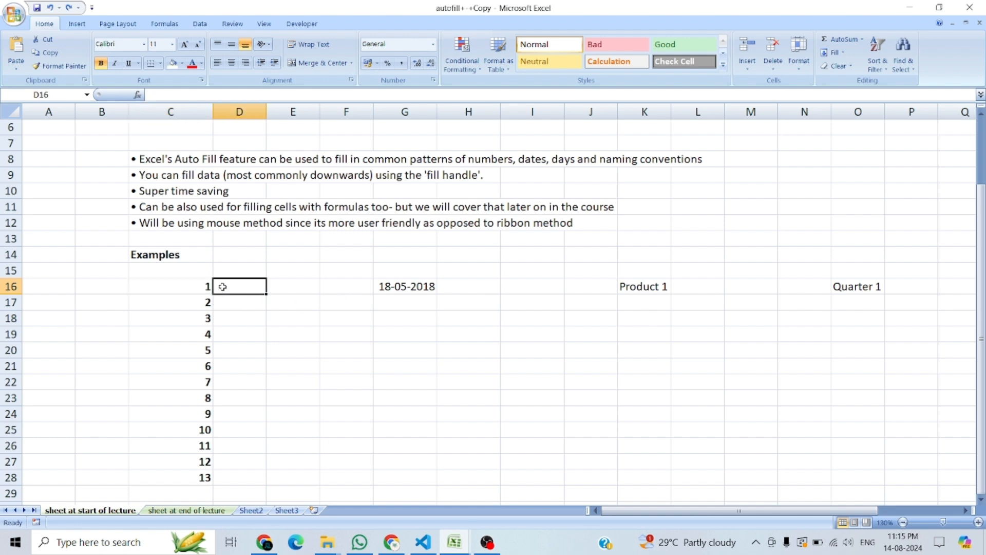
left_click(203, 290)
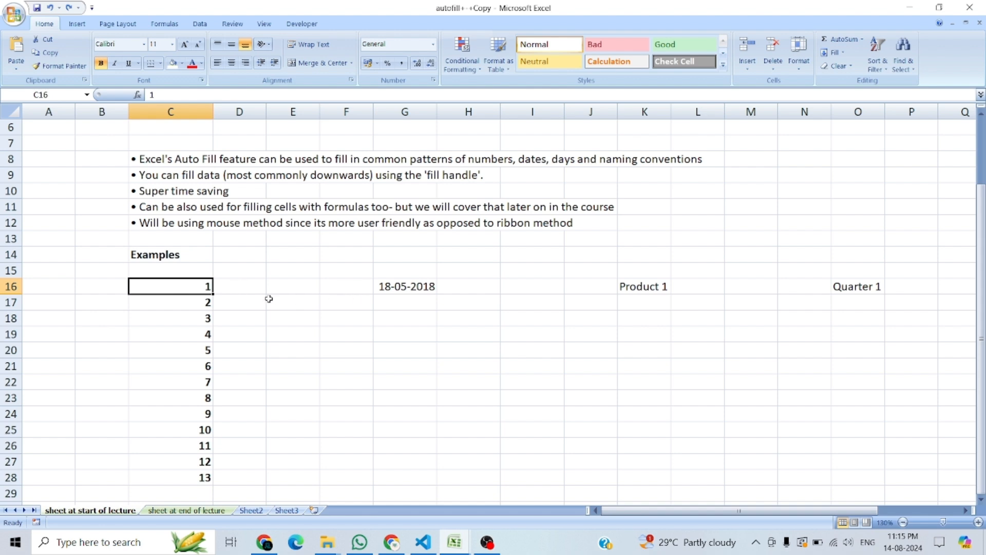
Step: Enter the heading "date" in G14 and set the starting date in G16 to 01-01-2024
left_click(397, 287)
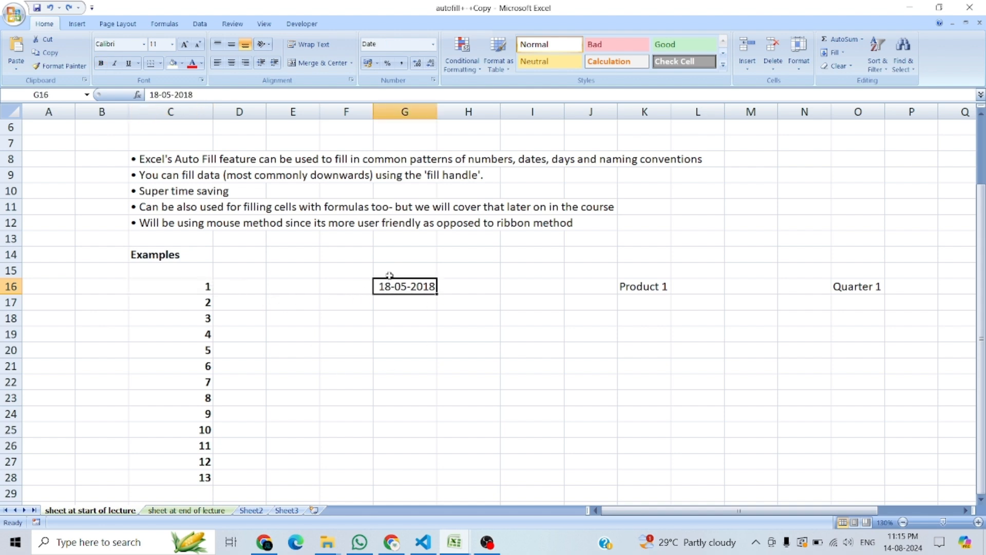
left_click(393, 256)
type("date")
key("Return")
type("01-0")
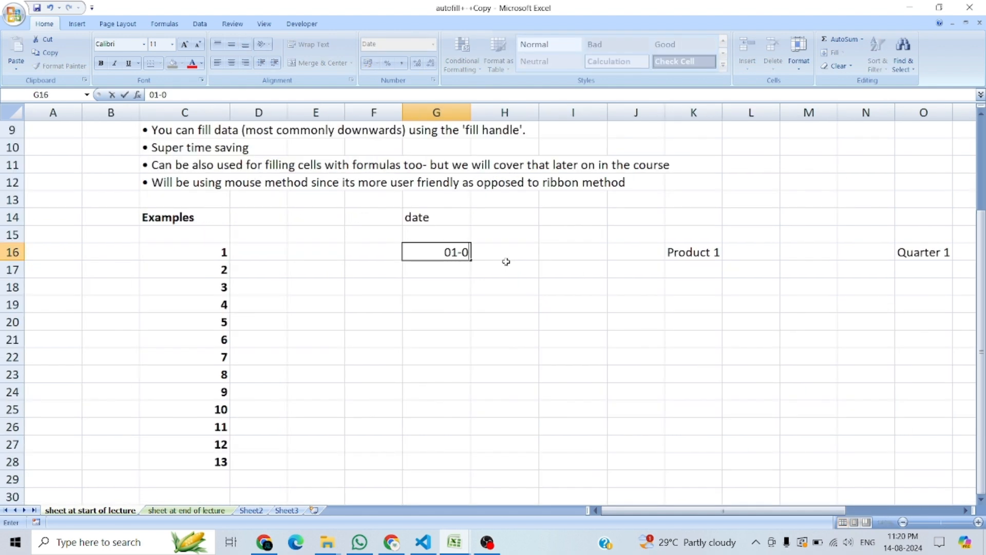
type("1-2024")
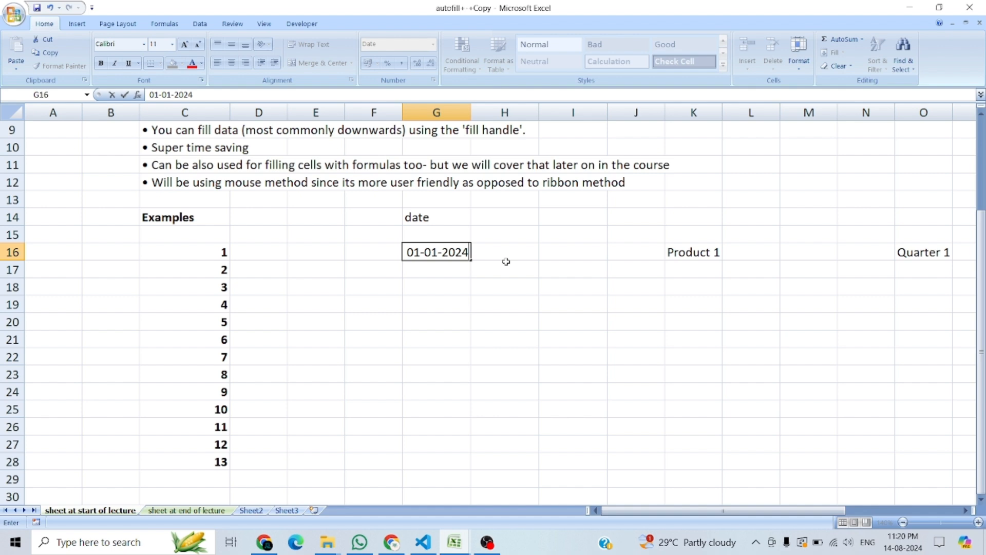
key("Return")
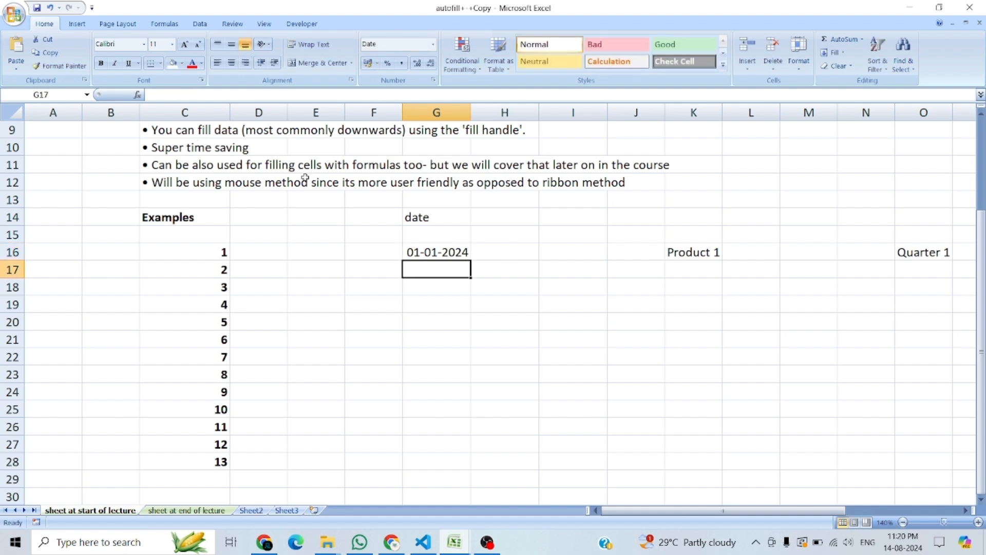
Step: Auto-fill the date in G16 down to G28 and set the fill option to Fill Days
left_click(447, 256)
left_click_drag(470, 262, 473, 465)
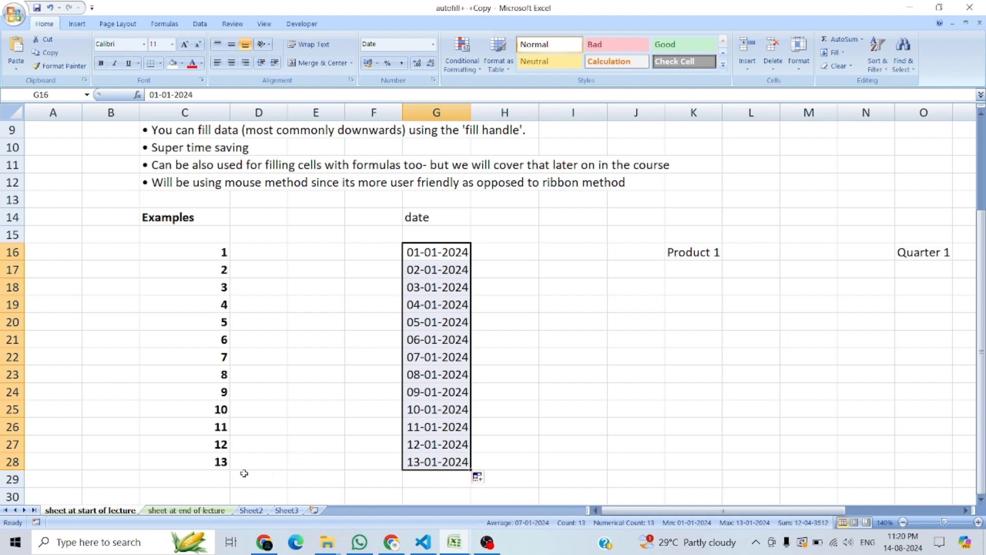
left_click(479, 477)
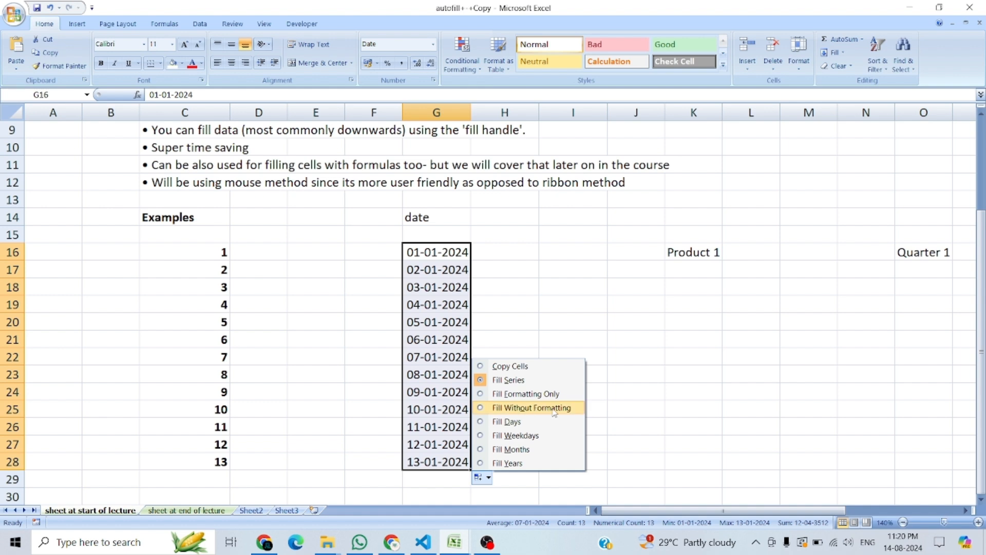
left_click(507, 424)
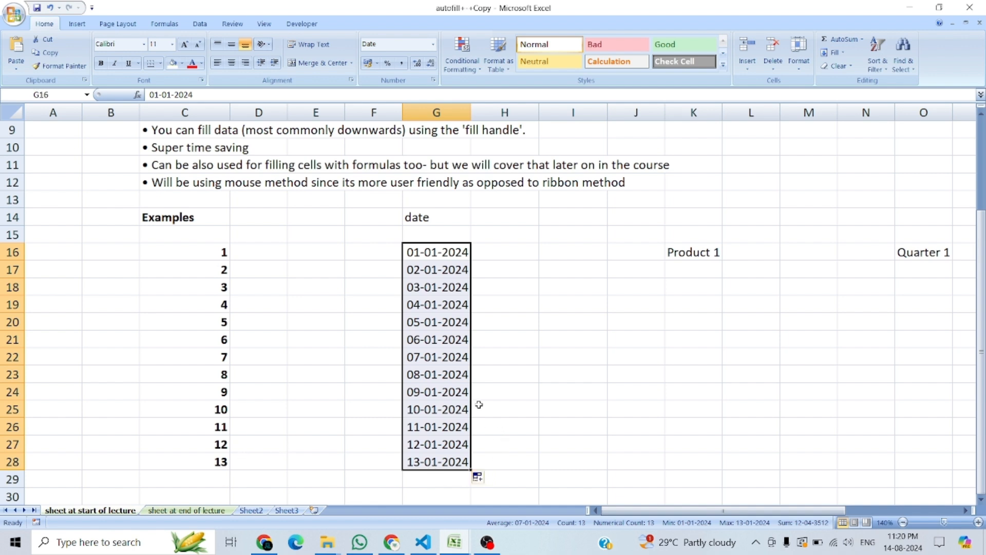
Step: Switch the date fill in G16:G28 to Fill Weekdays, and highlight each run of consecutive dates
left_click(488, 479)
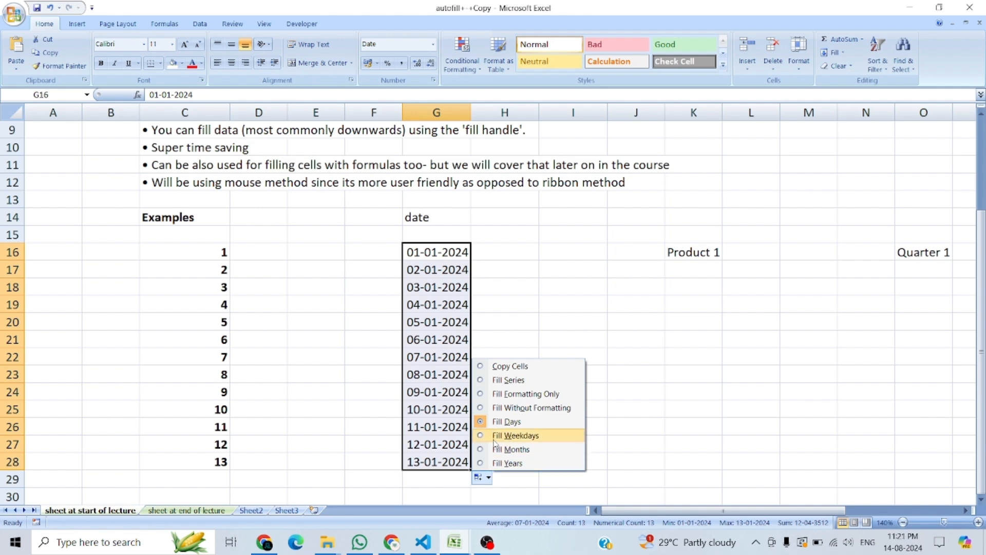
left_click(515, 435)
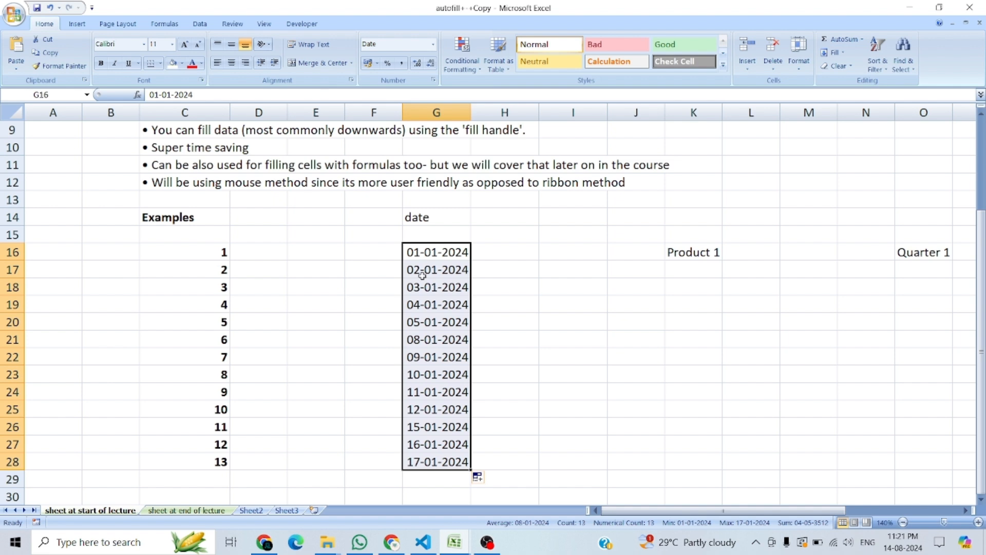
left_click_drag(417, 257, 422, 322)
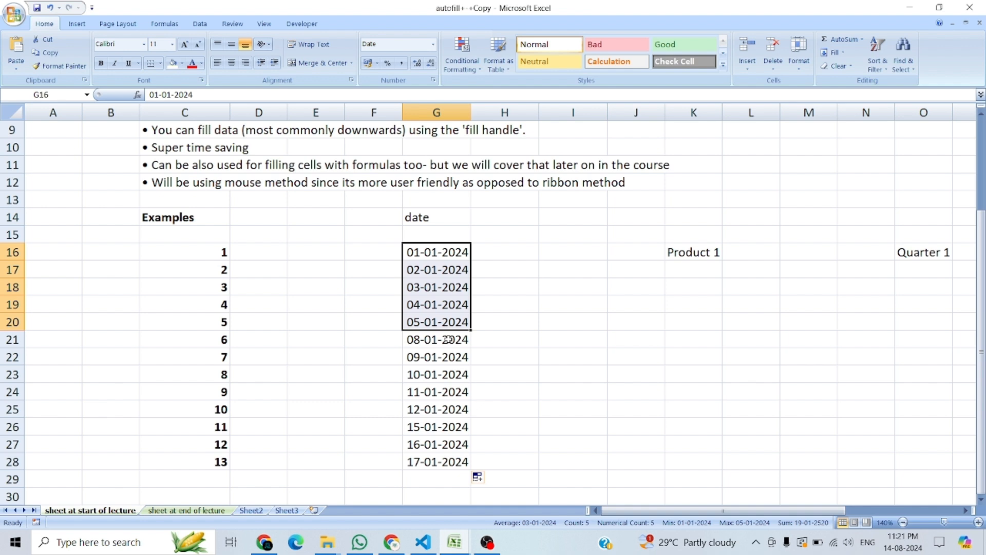
left_click_drag(449, 340, 447, 461)
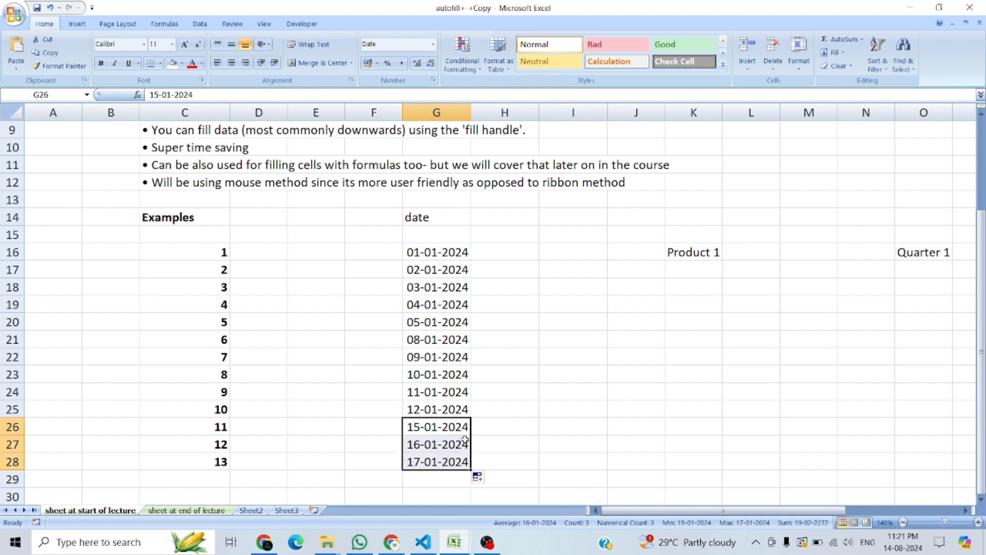
Step: Switch the date fill in G16:G28 to Fill Months
left_click_drag(441, 254, 447, 461)
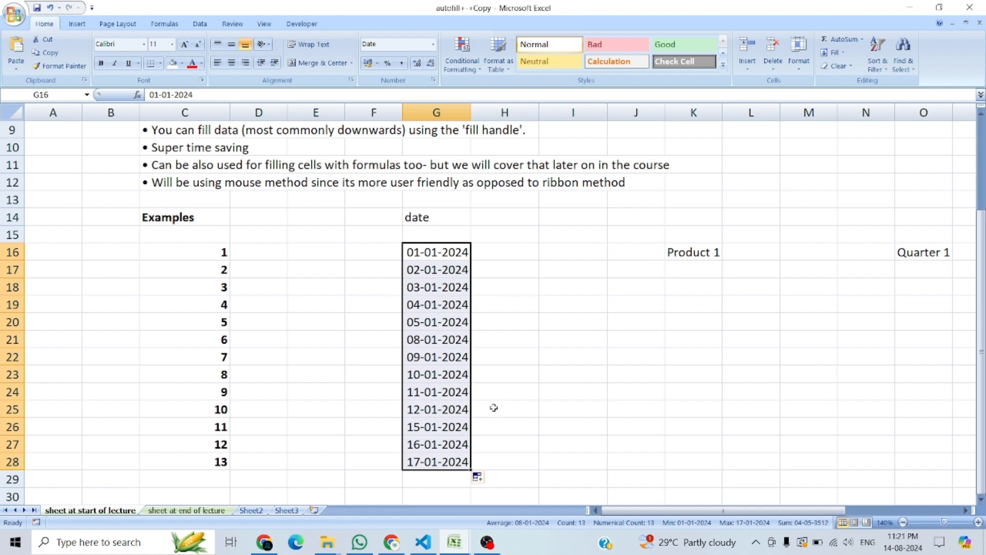
left_click(480, 477)
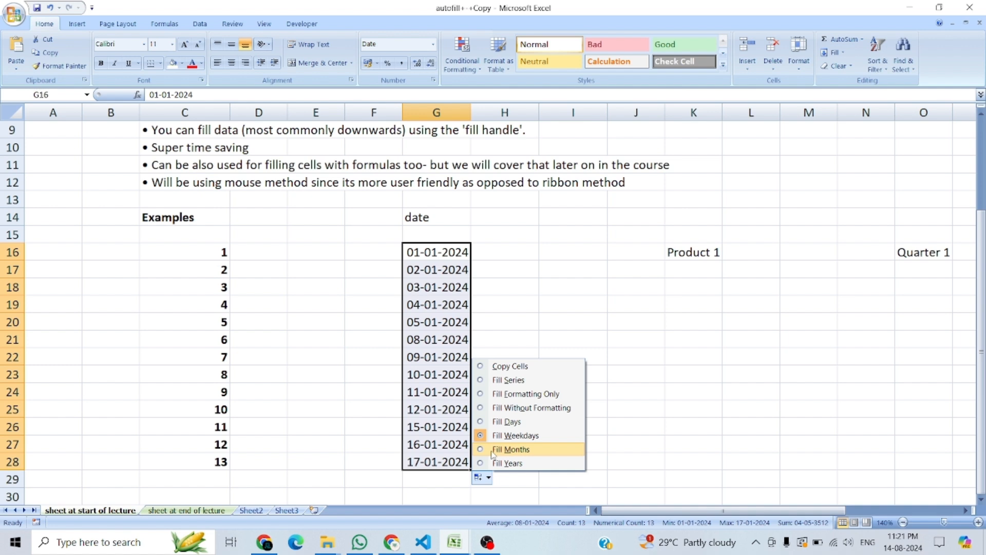
left_click(494, 450)
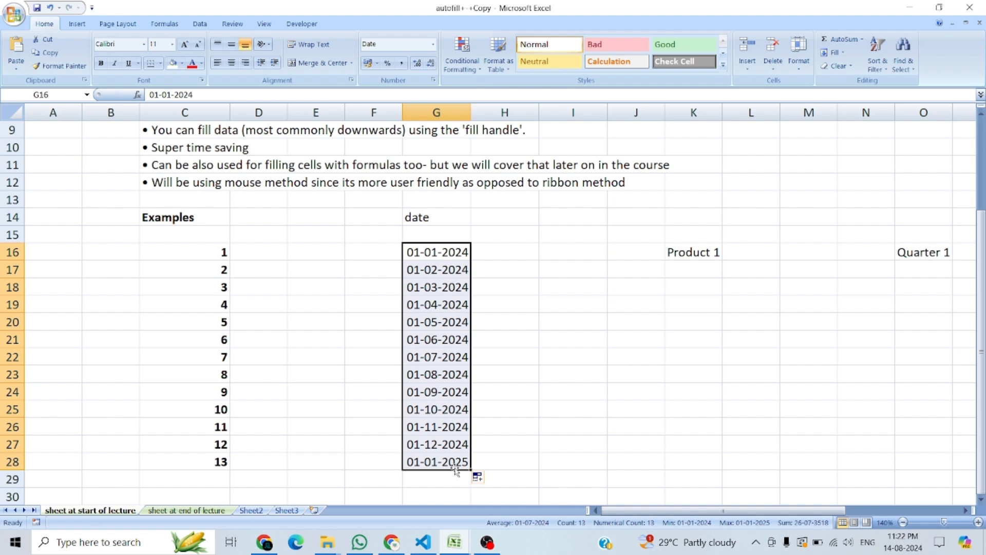
left_click(443, 230)
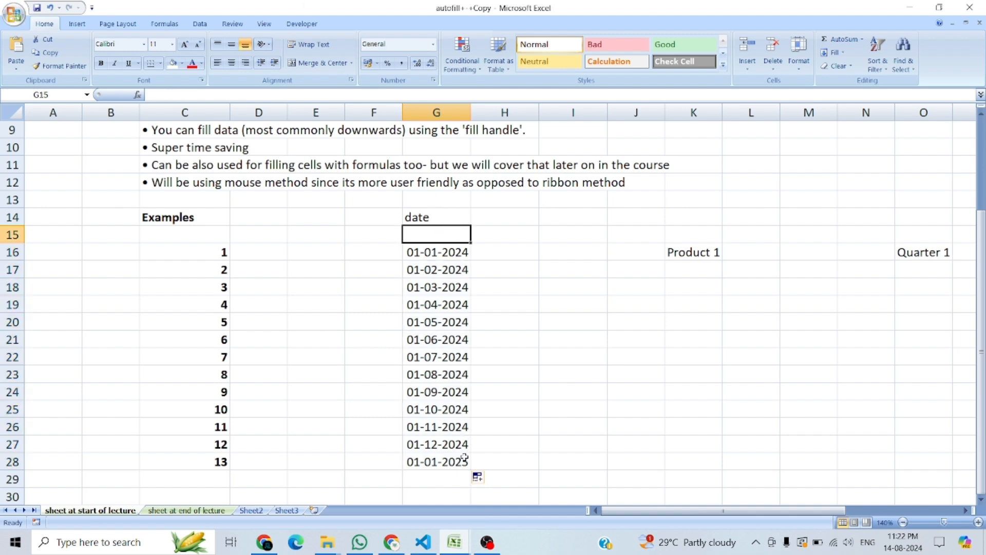
Step: Change the fill option of the dates in G16:G28 to Fill Years
left_click(486, 480)
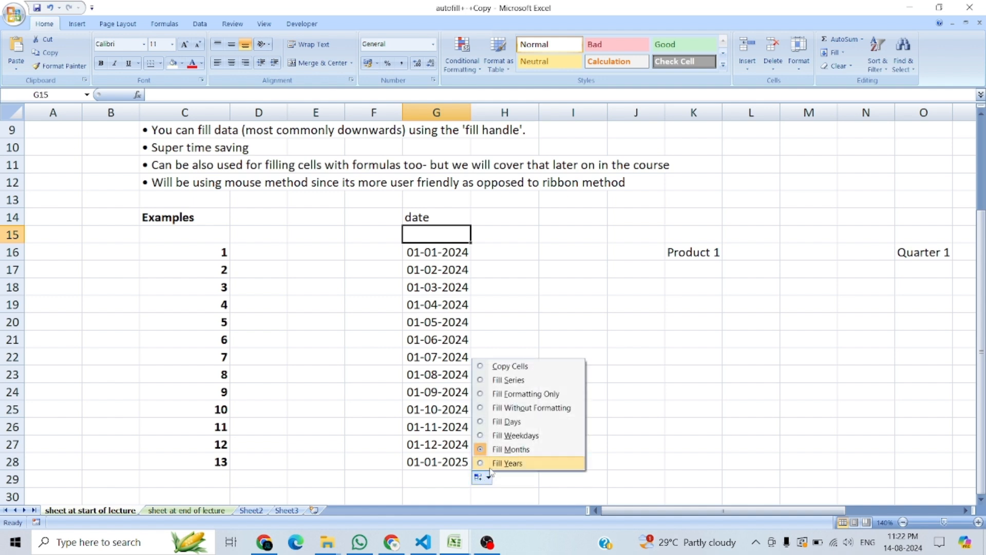
left_click(507, 464)
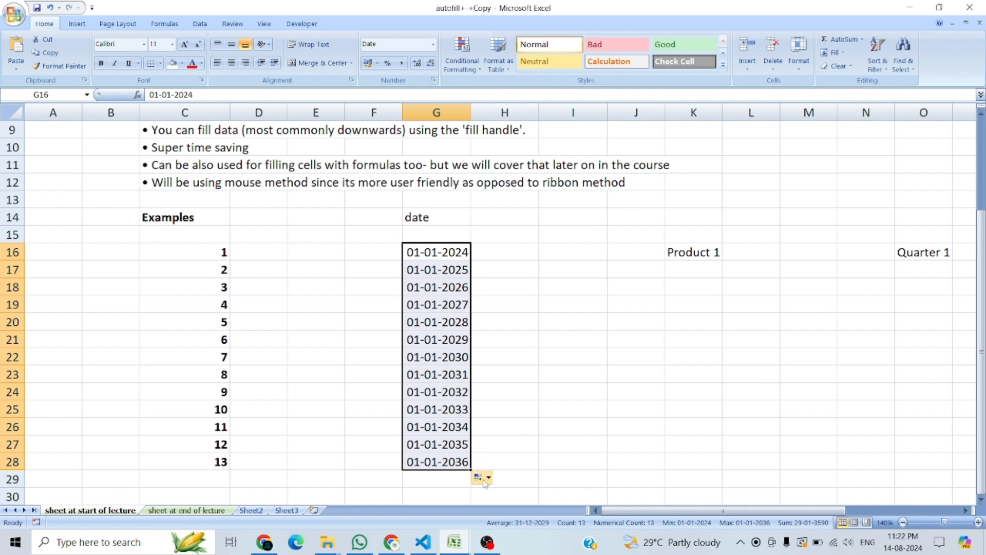
left_click(511, 344)
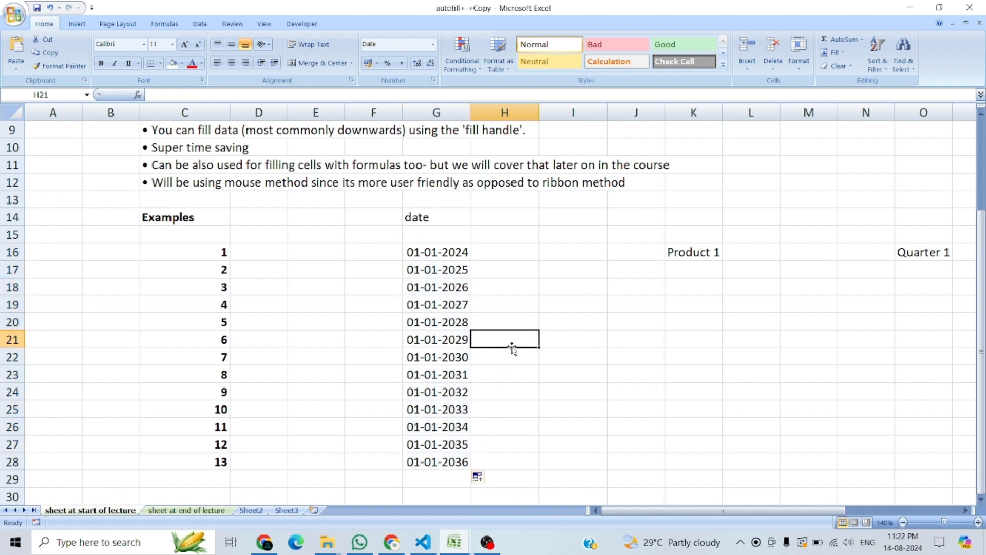
Step: Copy the starting date from G16 into H16, and copy it down into H17
left_click(501, 254)
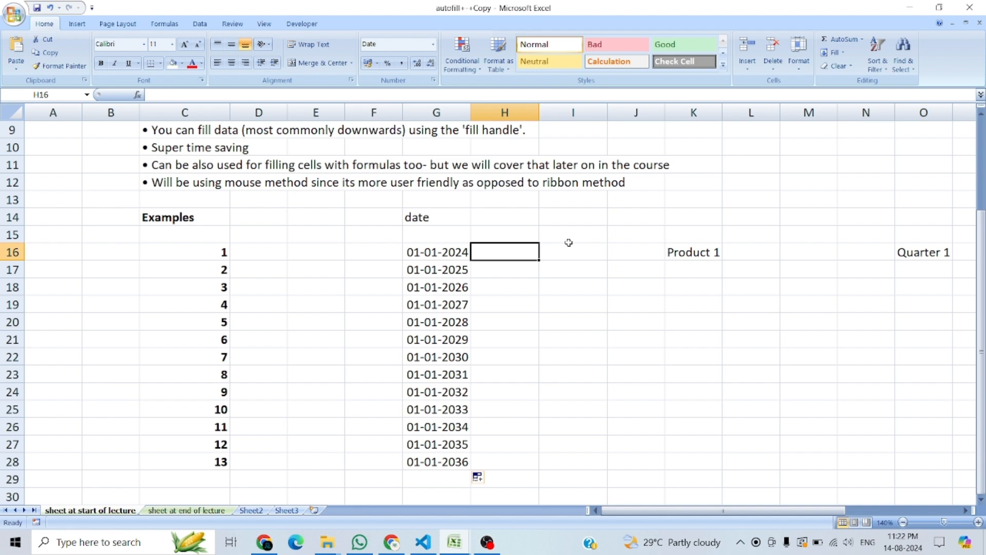
key("ctrl+r")
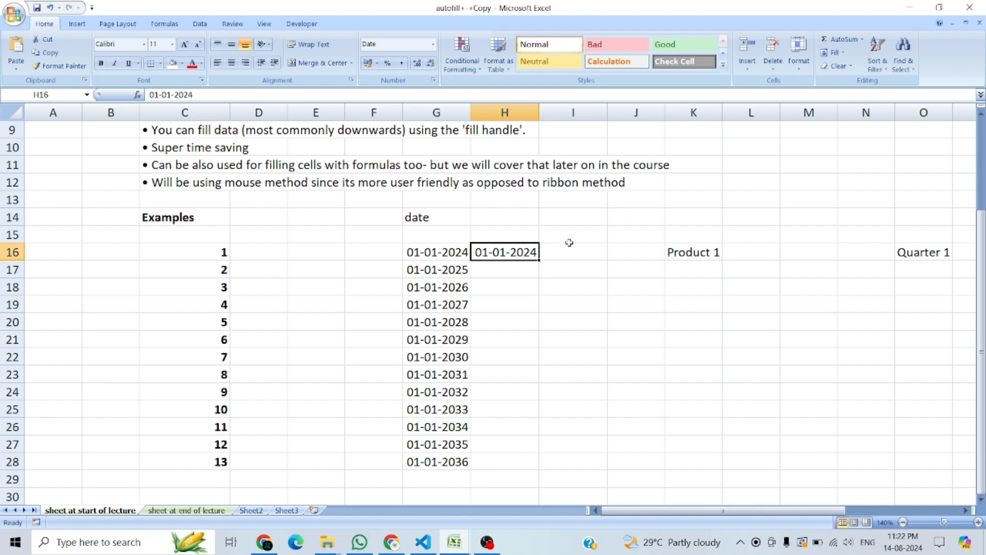
left_click(504, 272)
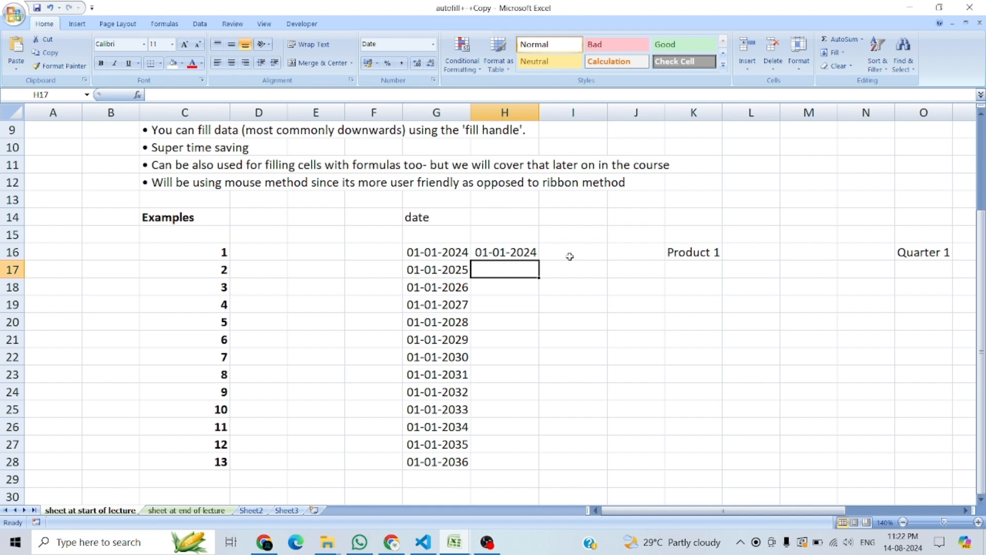
key("ctrl+d")
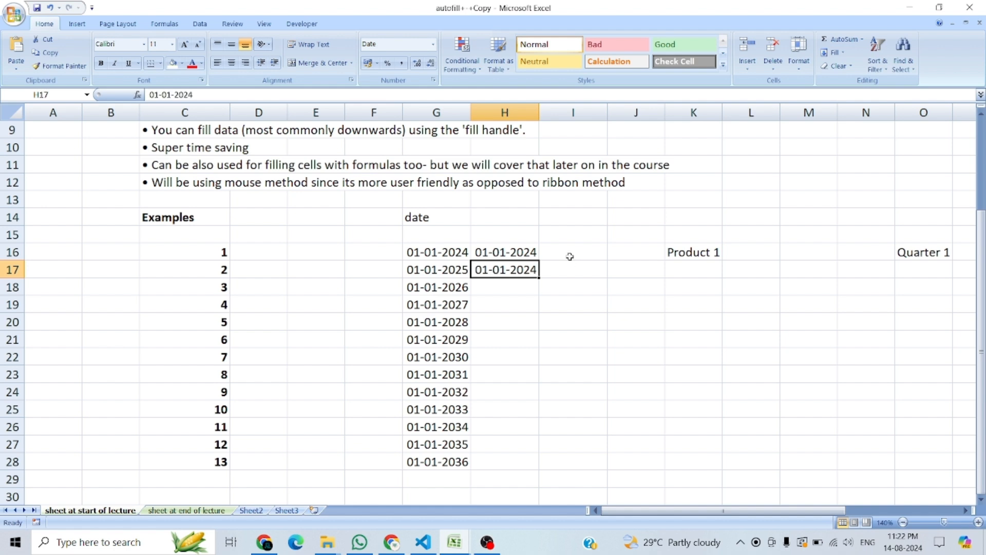
Step: Change the date in H17 to 01-03-2024
left_click(216, 96)
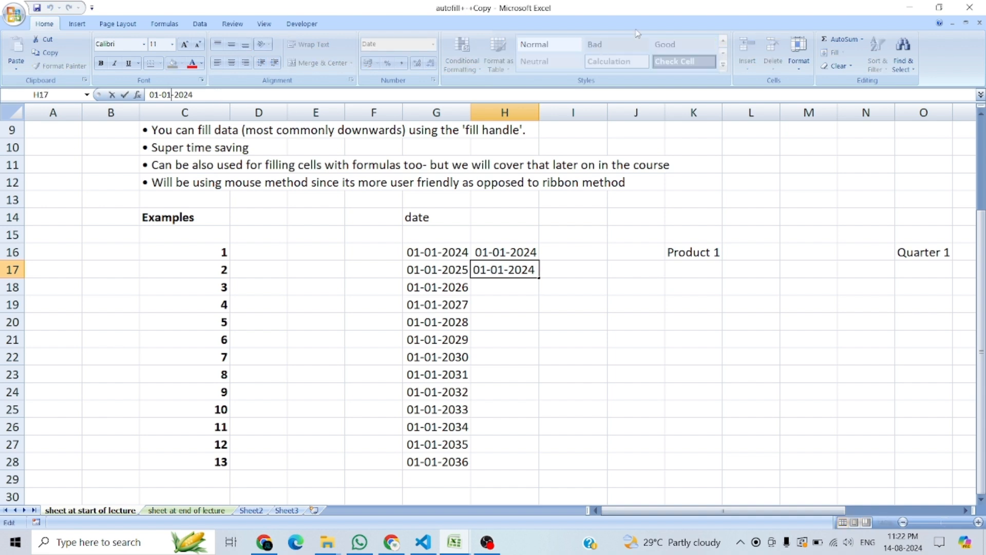
key("Left")
key("Left")
key("Left")
key("Left")
key("Left")
key("BackSpace")
type("2")
key("BackSpace")
type("3")
key("Return")
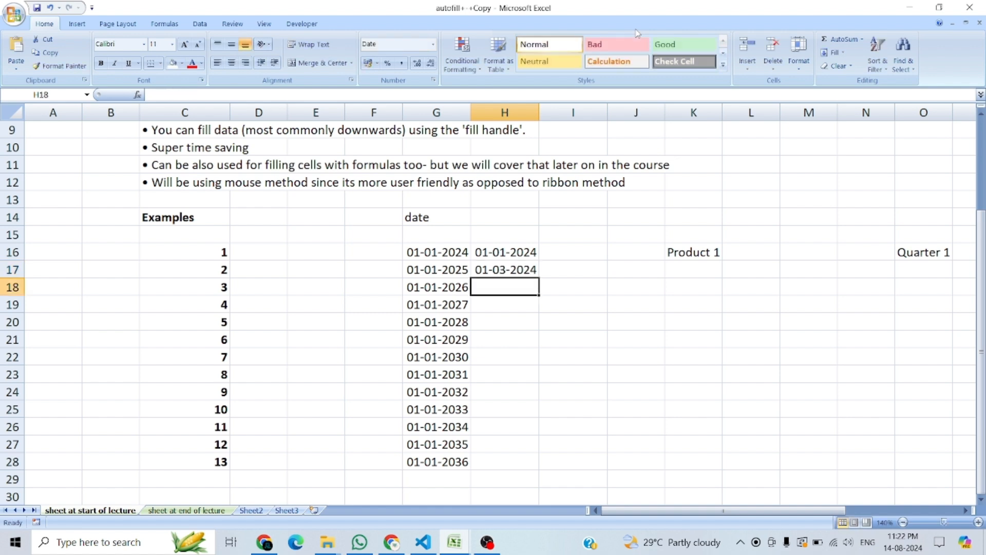
Step: Fill the two-month date pattern from H16:H17 down to H28, and go through the resulting dates
left_click_drag(513, 252, 523, 266)
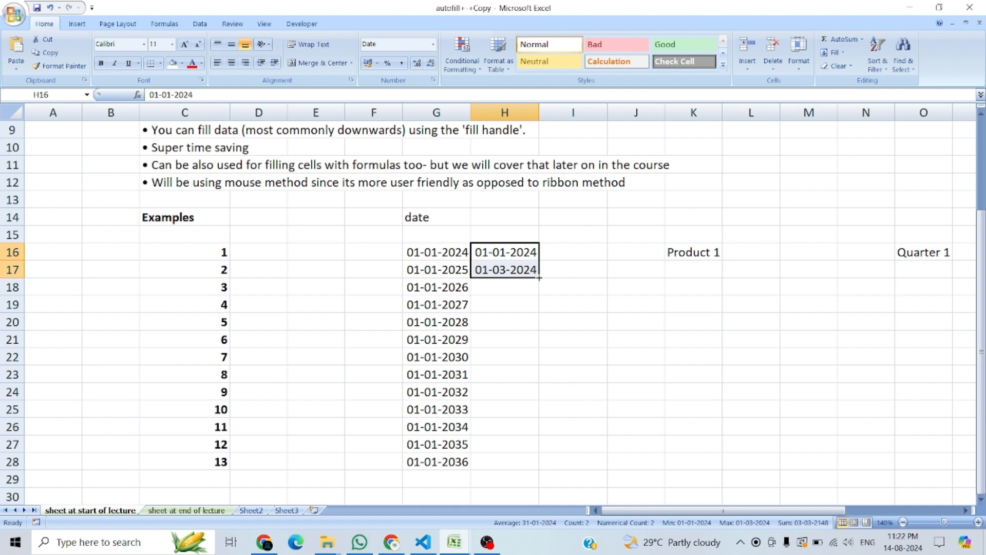
double_click(539, 278)
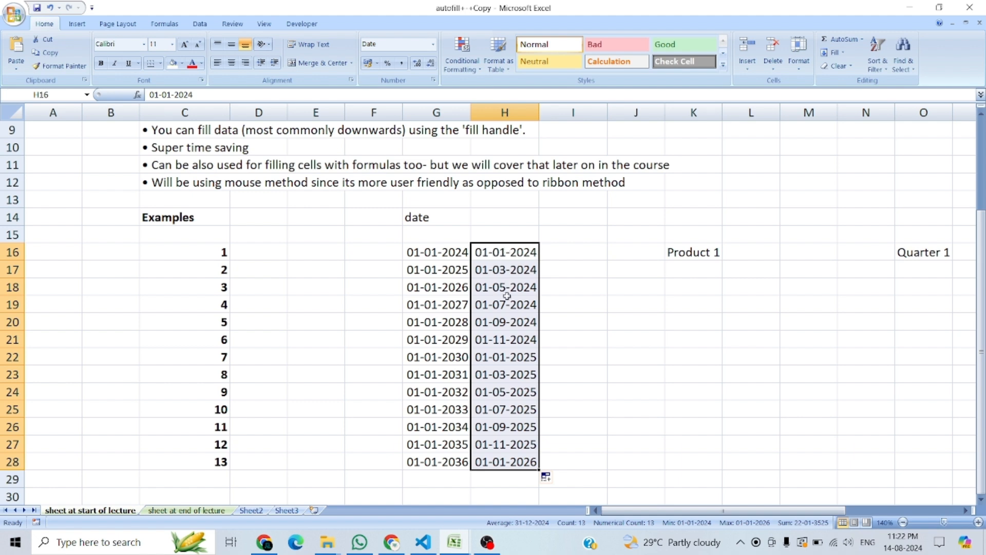
left_click(505, 253)
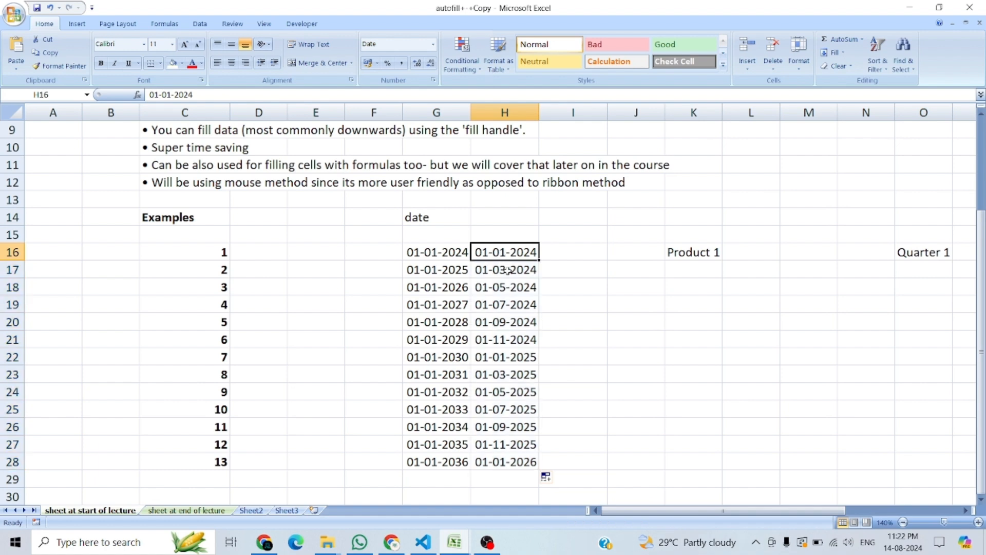
left_click(508, 271)
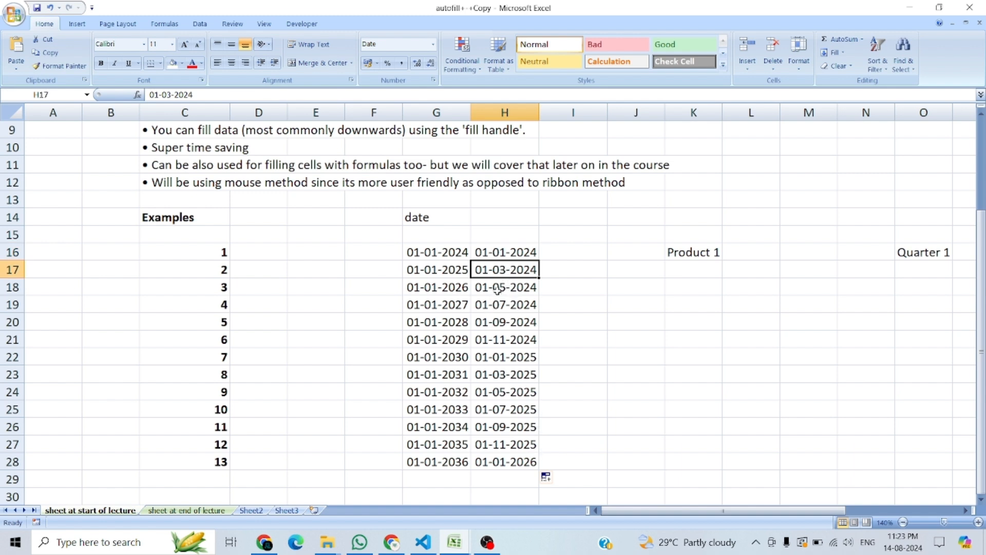
left_click(498, 291)
left_click(503, 304)
left_click(506, 323)
left_click(505, 340)
left_click(507, 356)
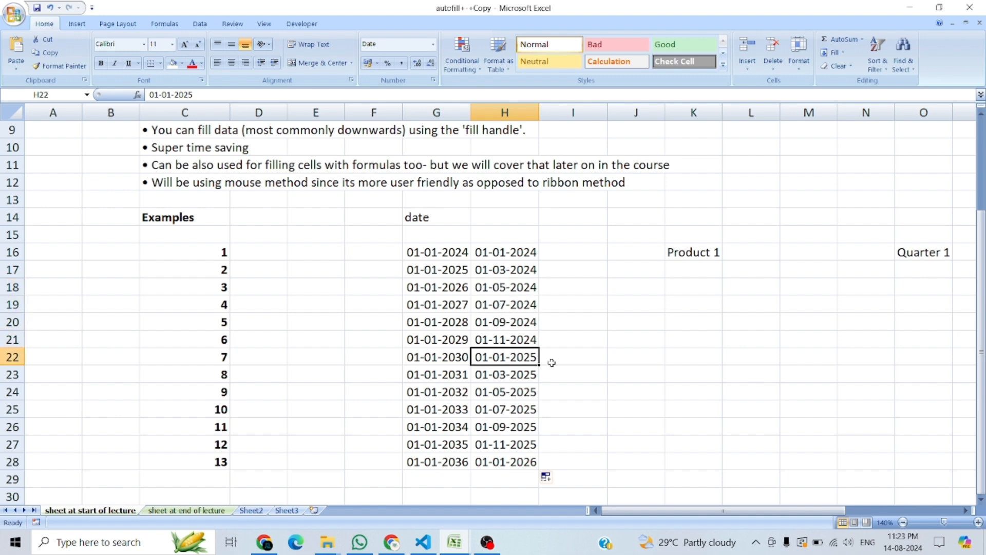
left_click(526, 461)
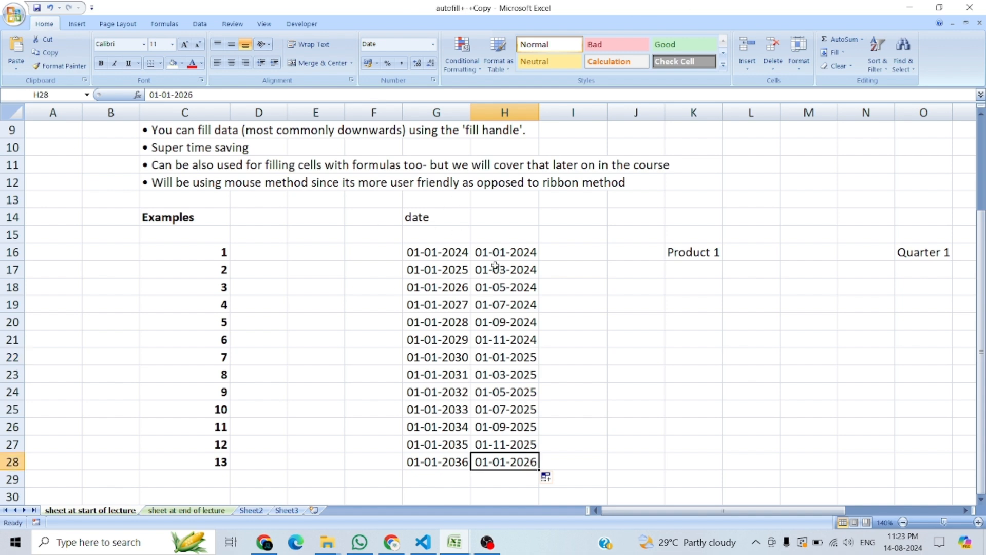
Step: Clear the dates from H16:H28
left_click_drag(504, 252, 508, 461)
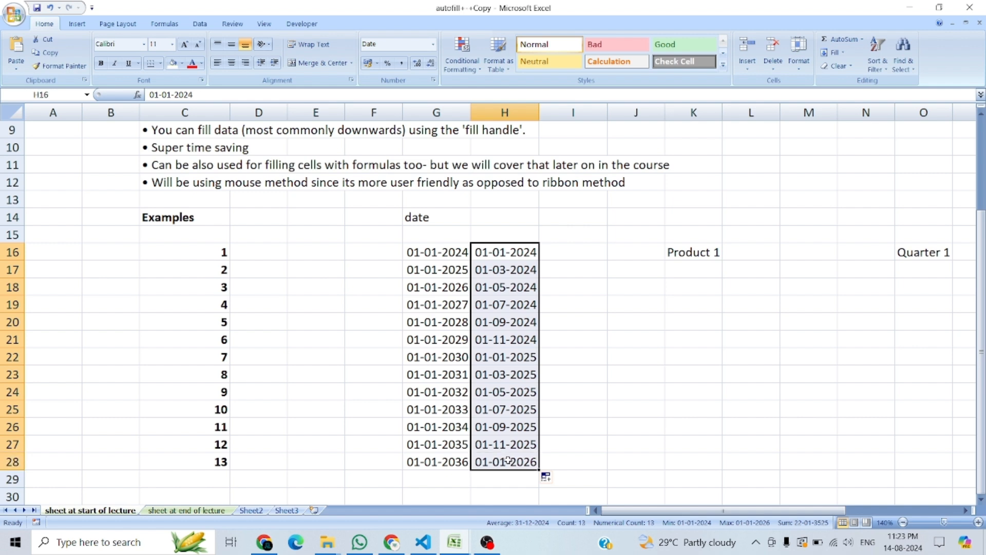
key("Delete")
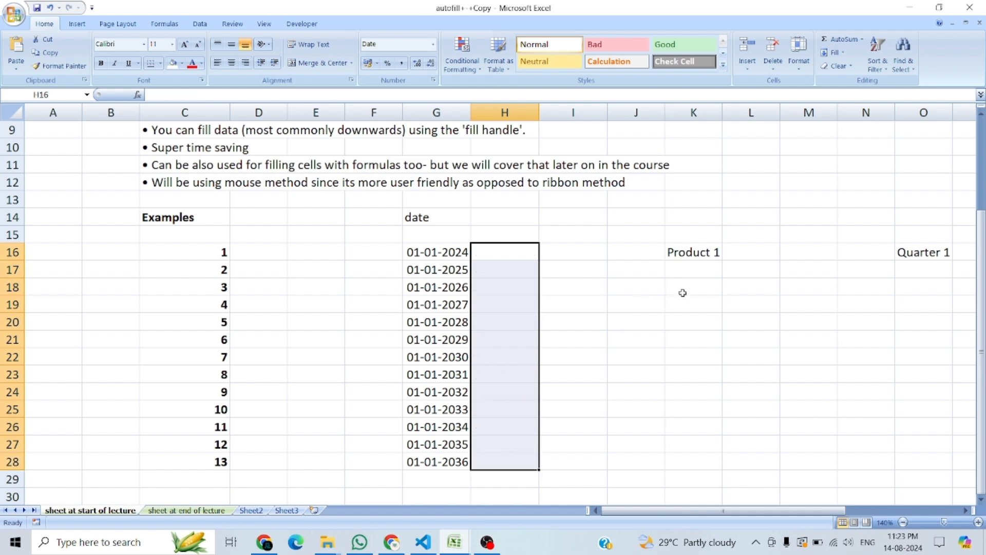
Step: Fill Product 1 in K16 down to K28 as a series, and fit column K's width to the entries
left_click(692, 253)
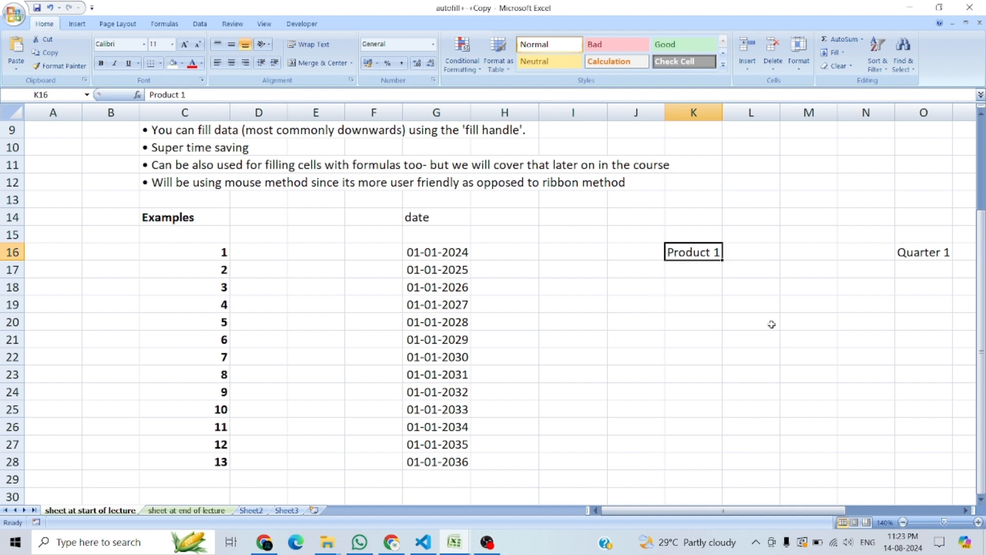
left_click_drag(722, 261, 726, 472)
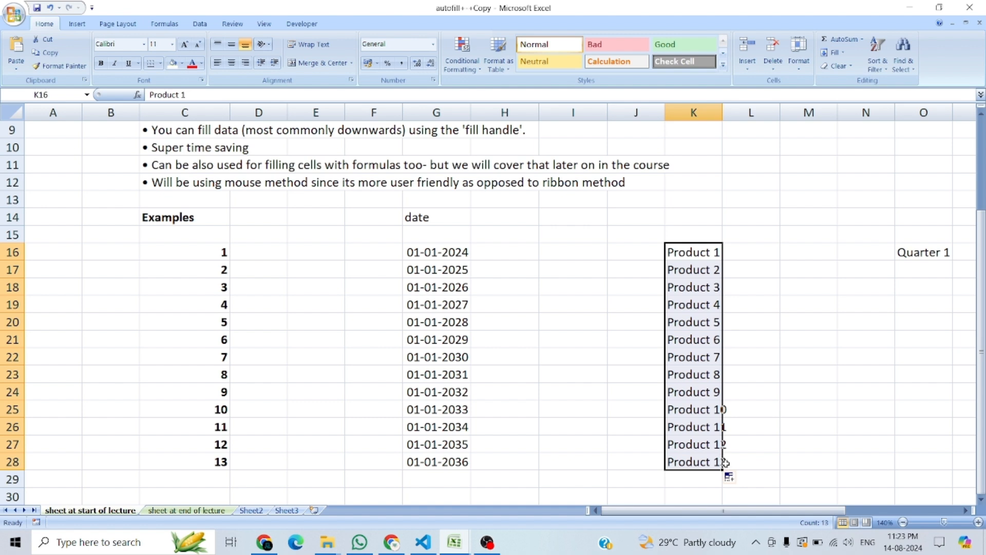
double_click(719, 114)
left_click(797, 356)
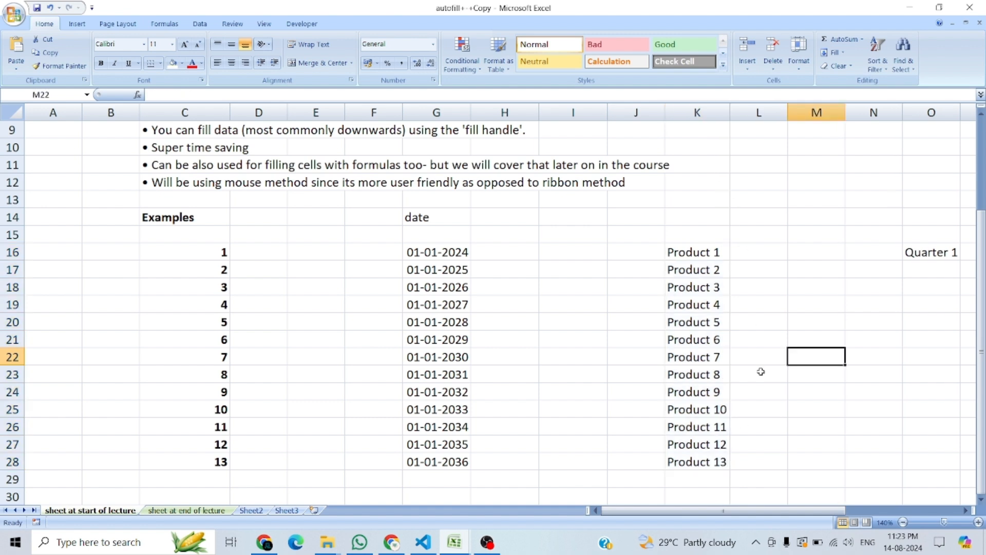
Step: Check the first and last product entries, and extend the series from K28 down to K30
left_click(721, 460)
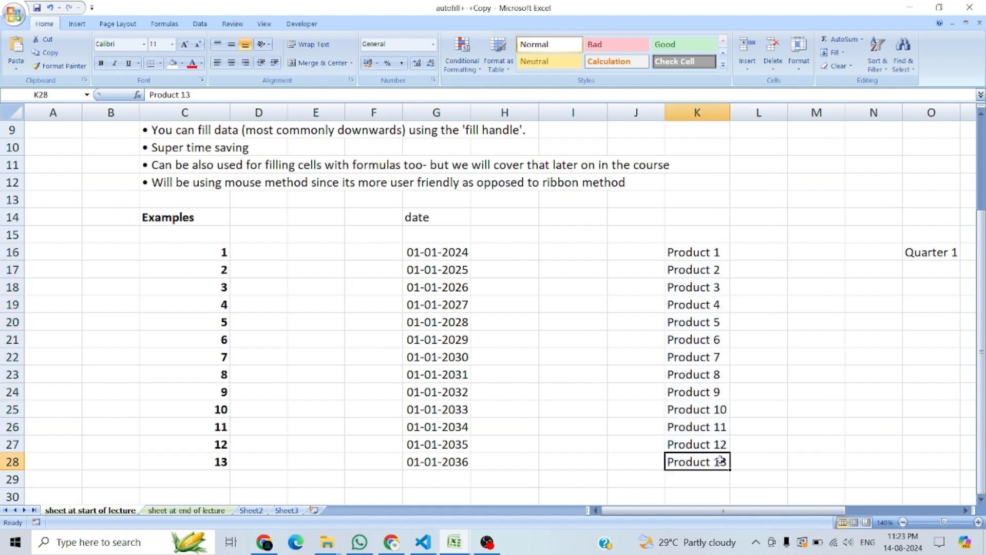
left_click(715, 251)
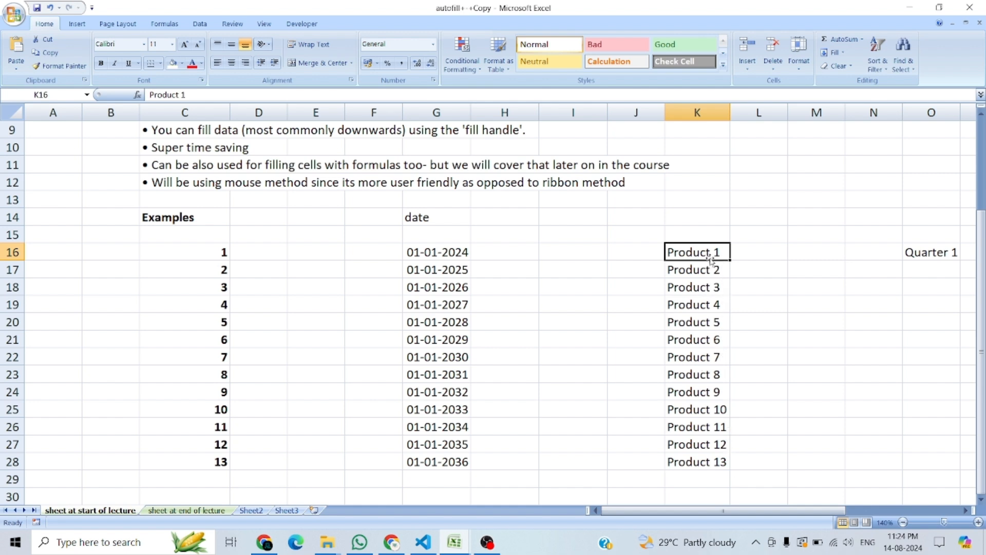
left_click(754, 274)
left_click(697, 255)
left_click(717, 457)
left_click_drag(729, 468, 732, 501)
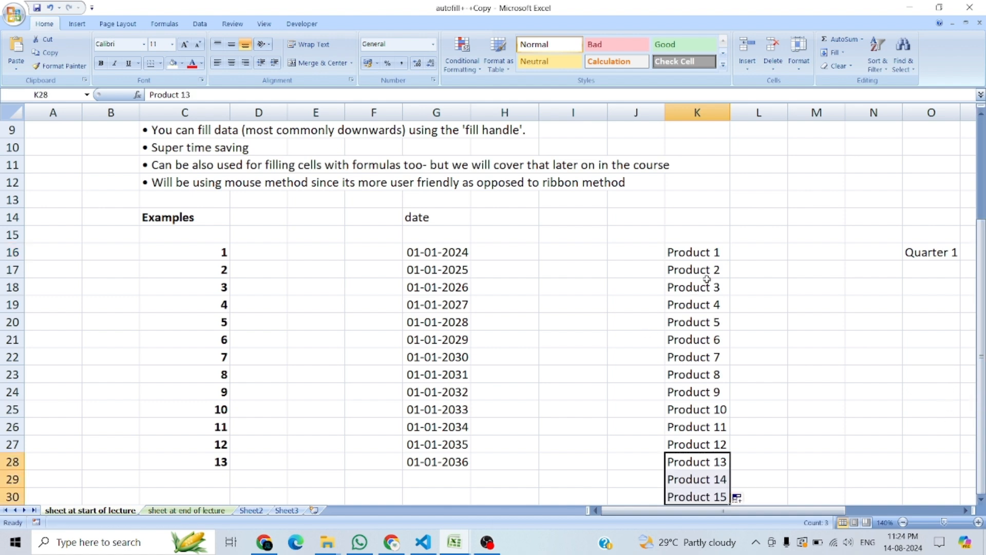
Step: Copy Product 1 from K16 into L16, and fill the series down to L30
left_click(744, 252)
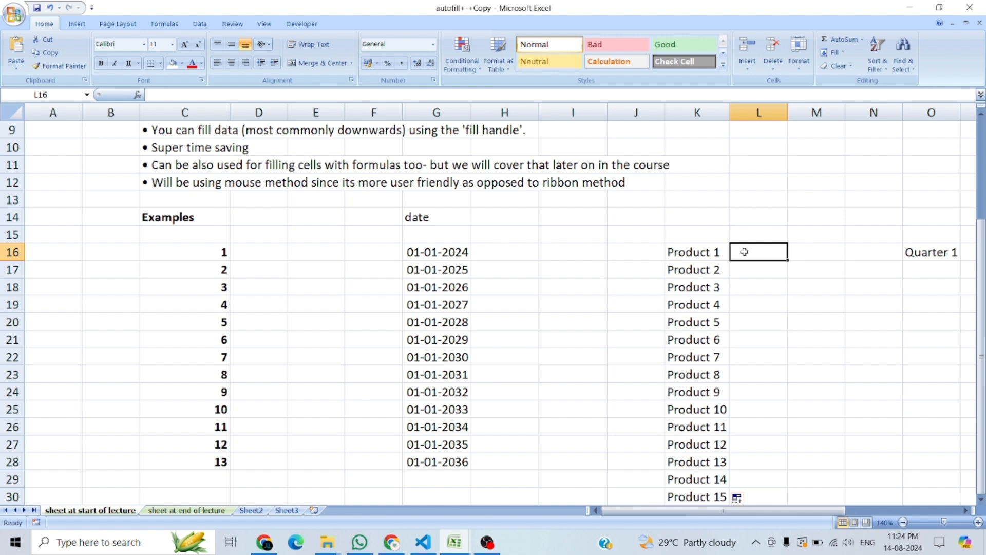
key("ctrl+r")
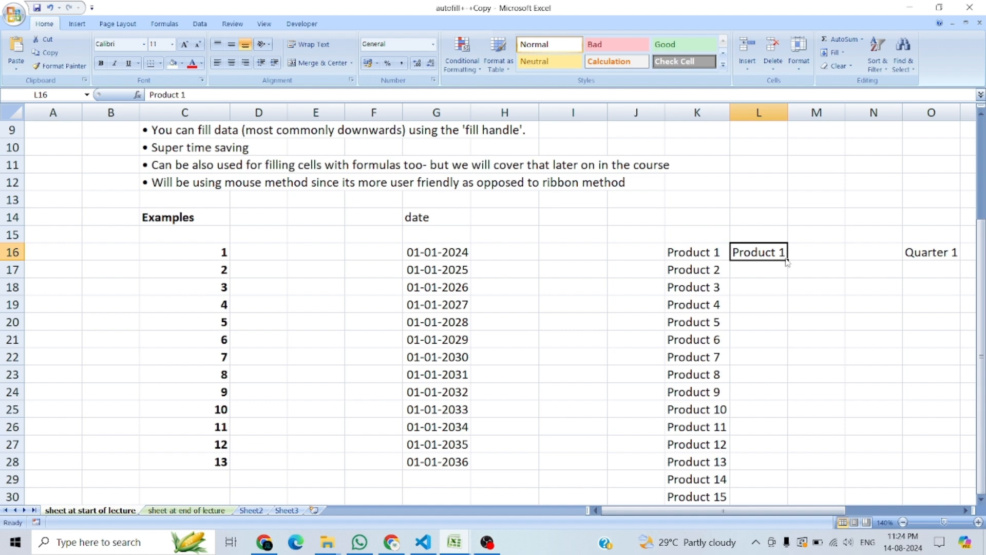
left_click_drag(786, 258, 787, 496)
left_click(818, 385)
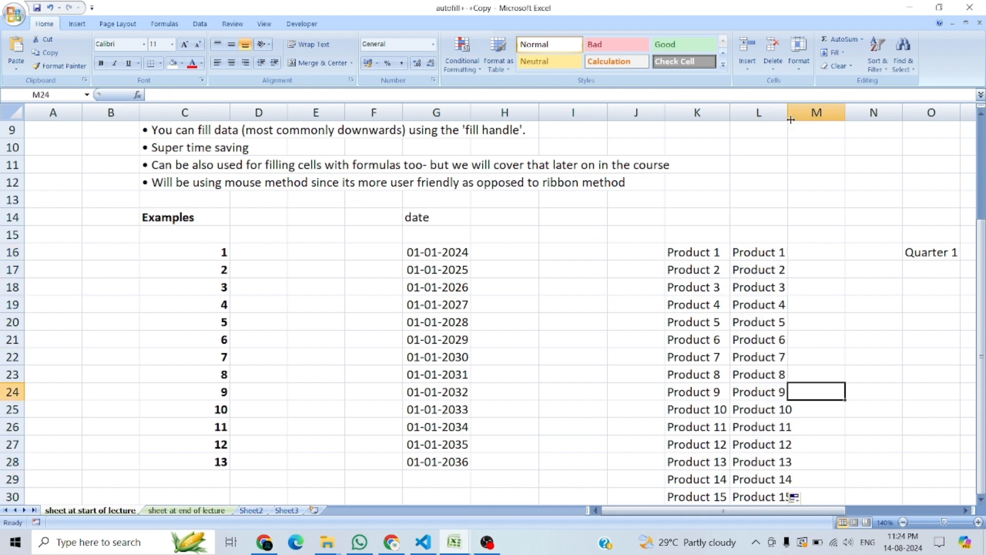
left_click_drag(782, 113, 783, 113)
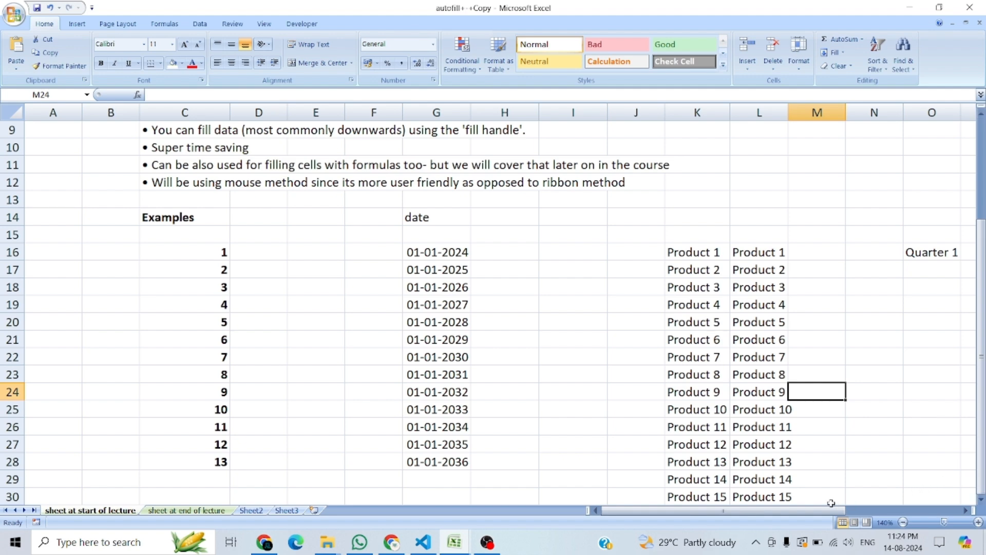
Step: Fill Quarter 1 in O16 down to O29 as a repeating quarter series
left_click_drag(745, 511, 832, 511)
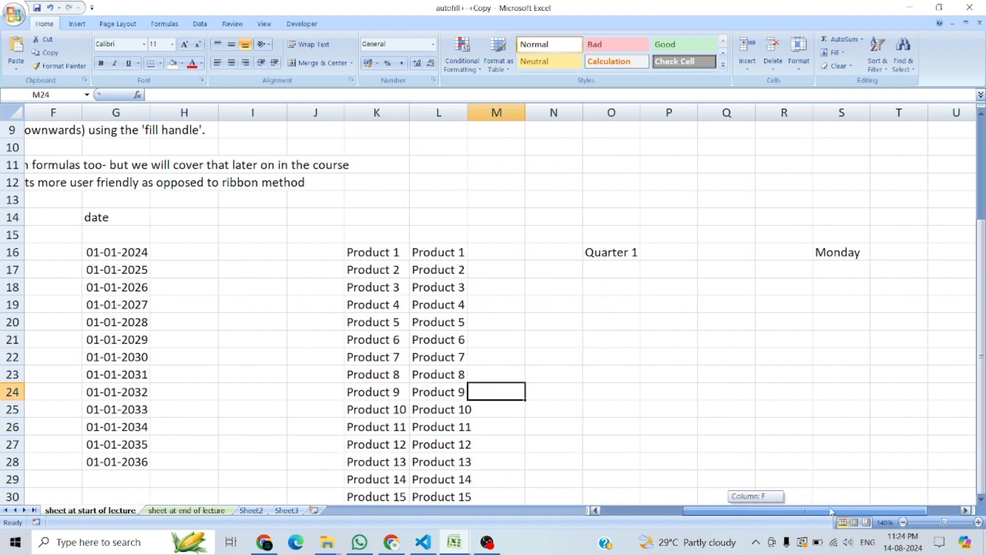
left_click(603, 253)
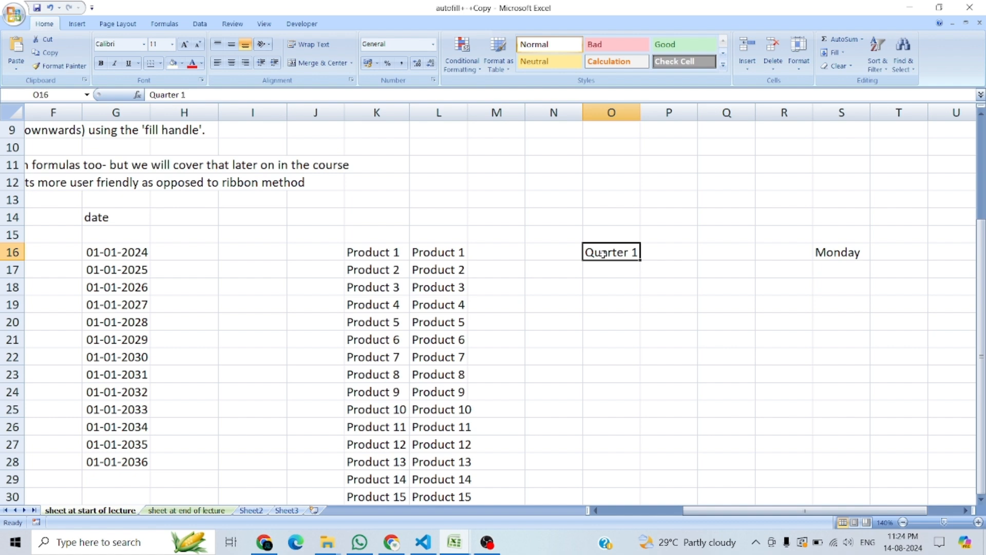
left_click_drag(640, 263, 650, 493)
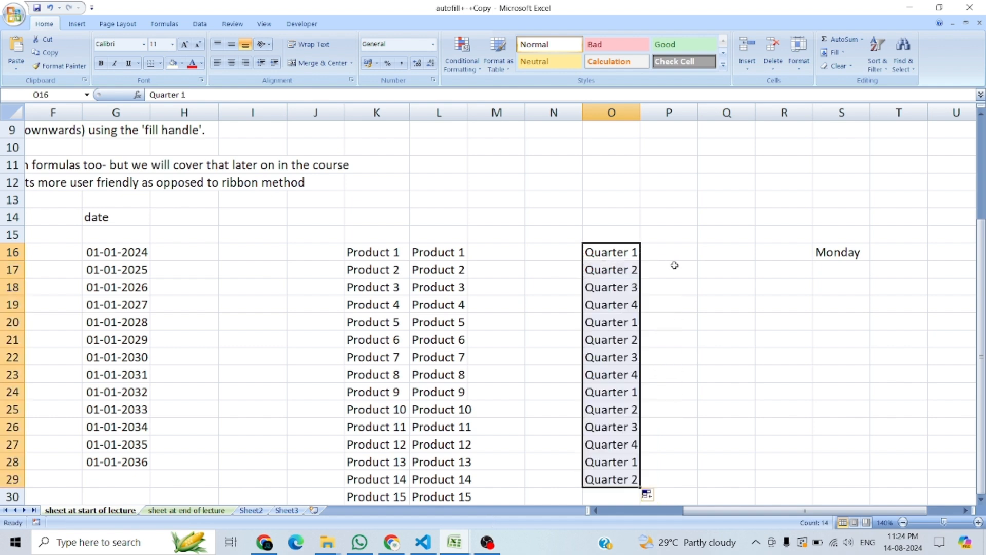
left_click(982, 278)
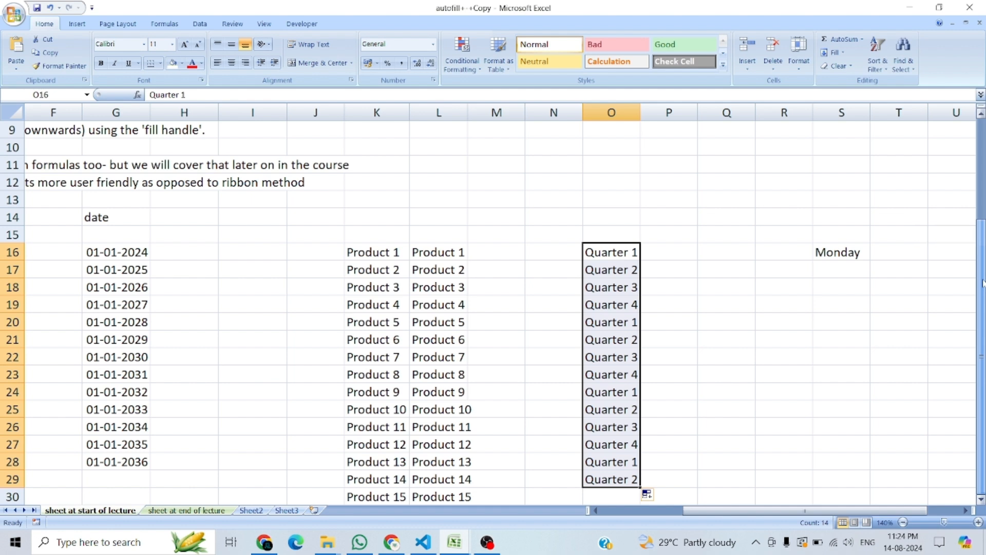
Step: Compare the repeating quarter entries in O16:O23 with the continuous product numbering in L16:L23
left_click(617, 253)
left_click(616, 269)
left_click(618, 286)
left_click(619, 305)
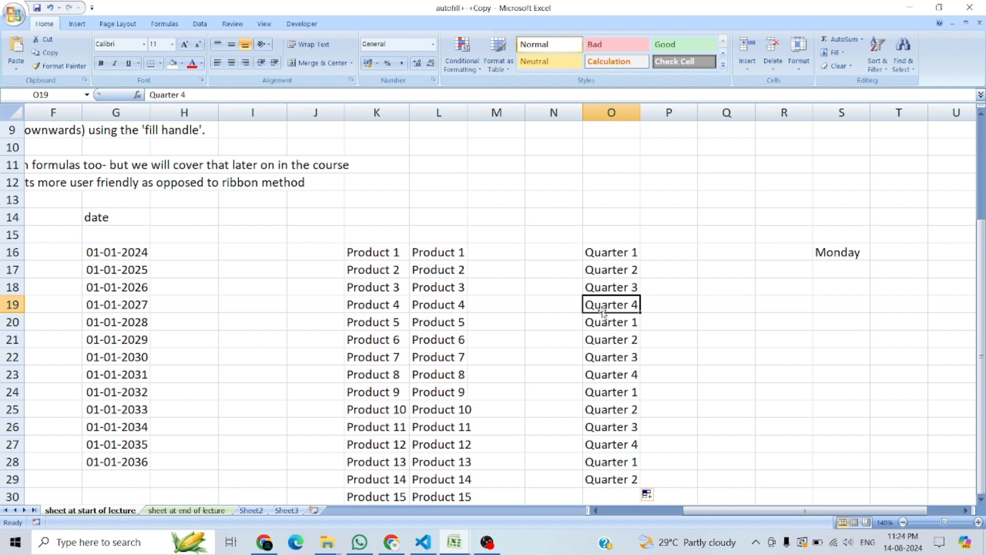
left_click_drag(631, 322, 630, 372)
left_click_drag(611, 250, 609, 300)
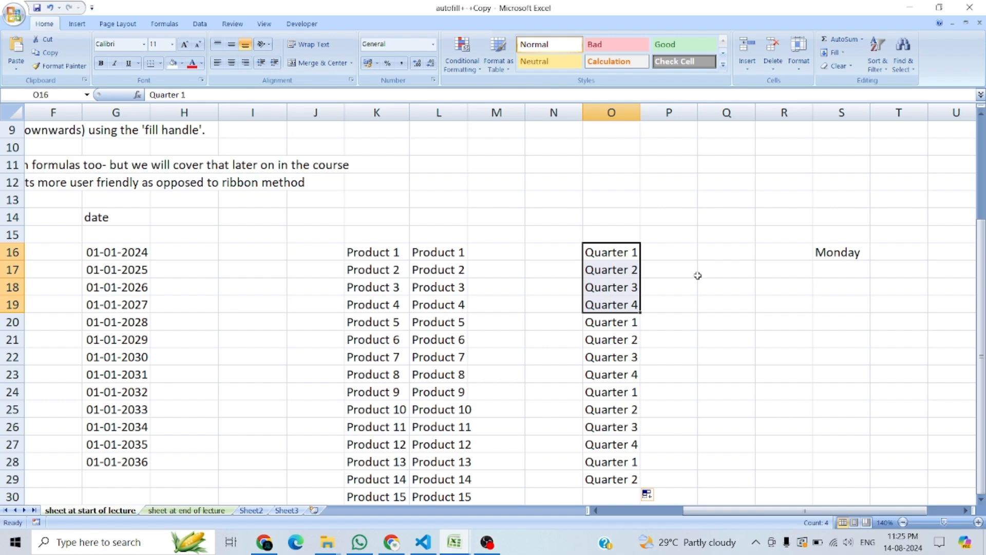
left_click_drag(436, 254, 436, 363)
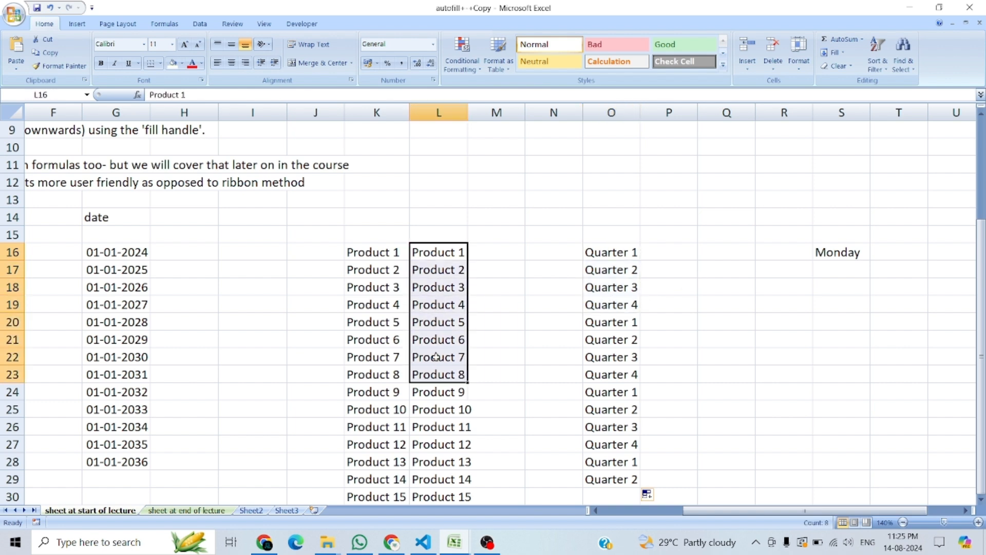
left_click(504, 305)
left_click_drag(449, 252, 449, 381)
left_click(446, 253)
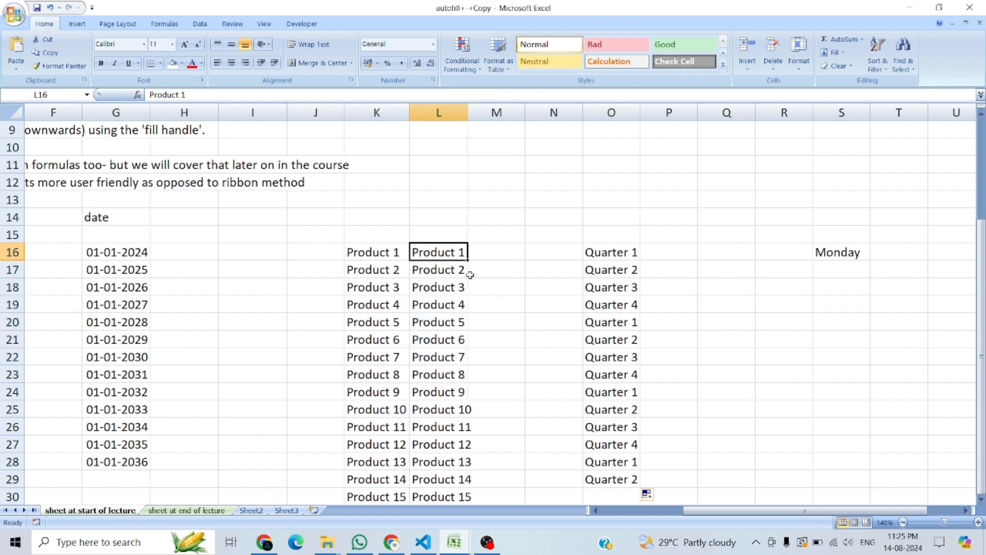
Step: Refill Quarter 1 from O16 down to O29 as a series, and check the available fill options
left_click(606, 253)
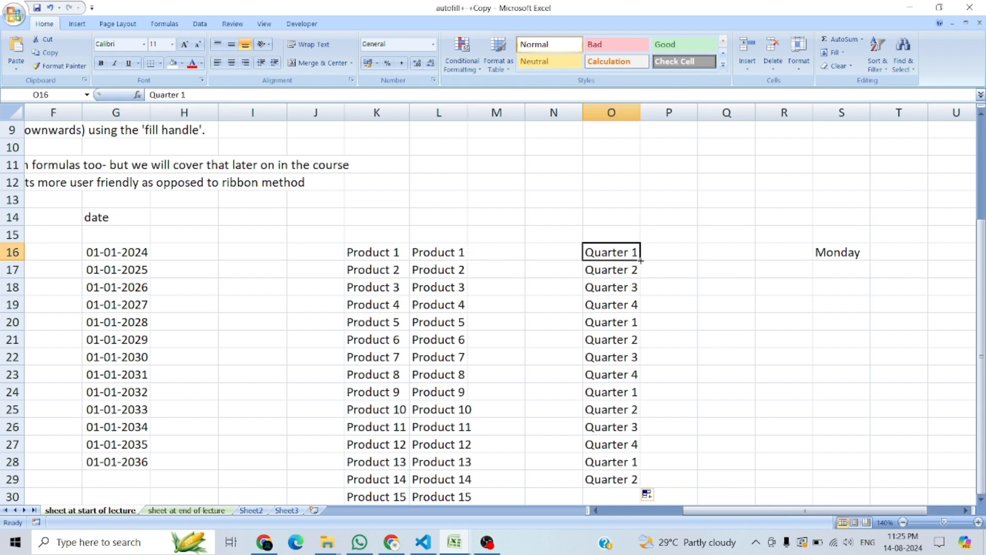
left_click_drag(641, 261, 641, 480)
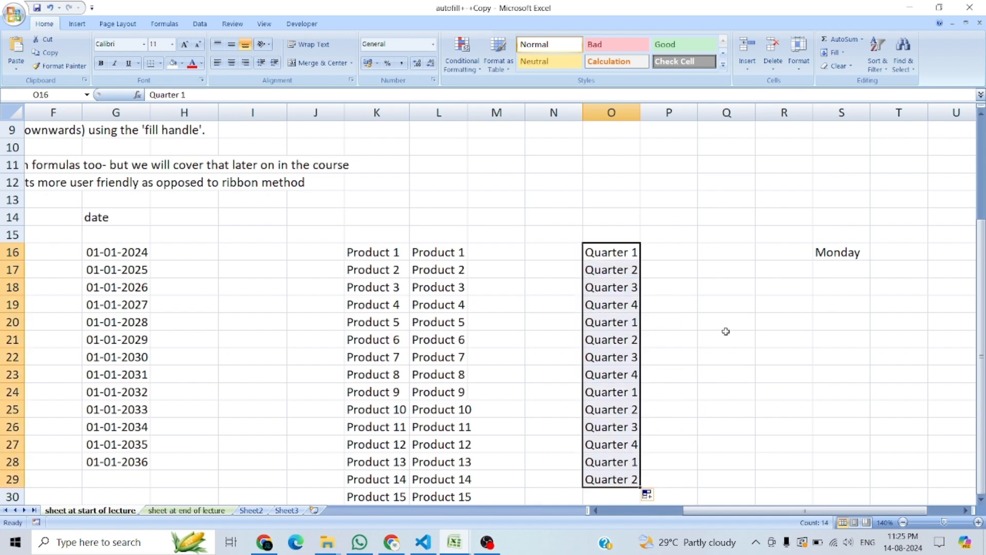
left_click(689, 251)
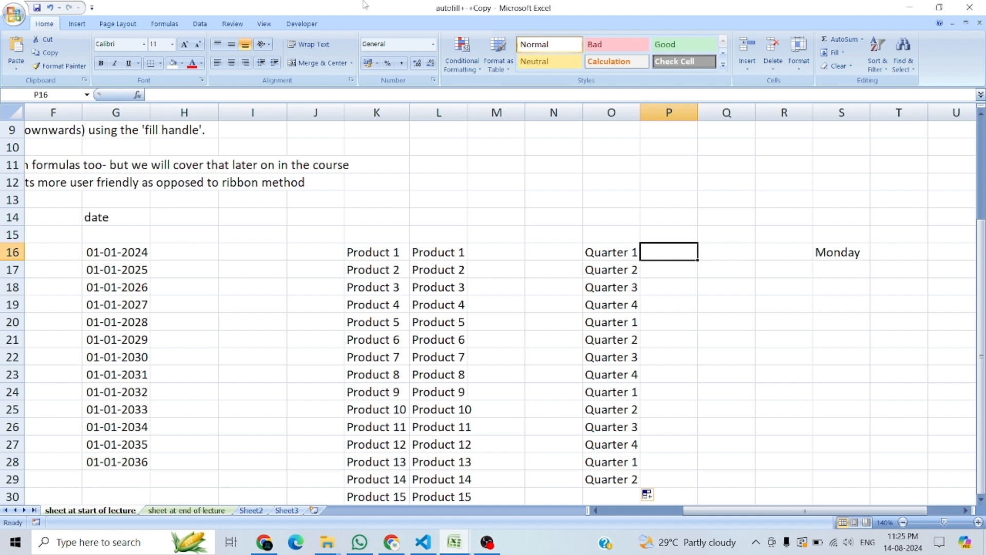
left_click(651, 496)
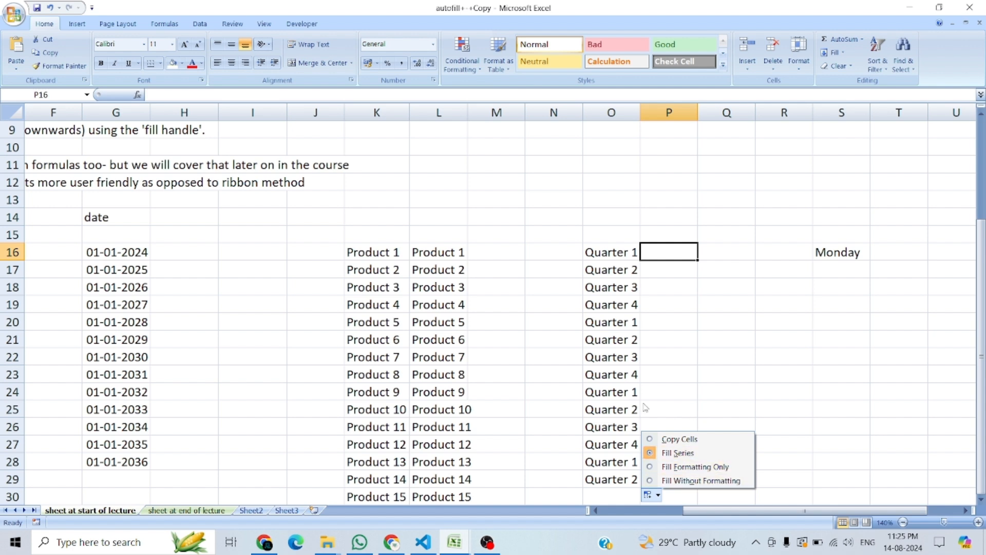
left_click(621, 388)
left_click(103, 352)
left_click(439, 391)
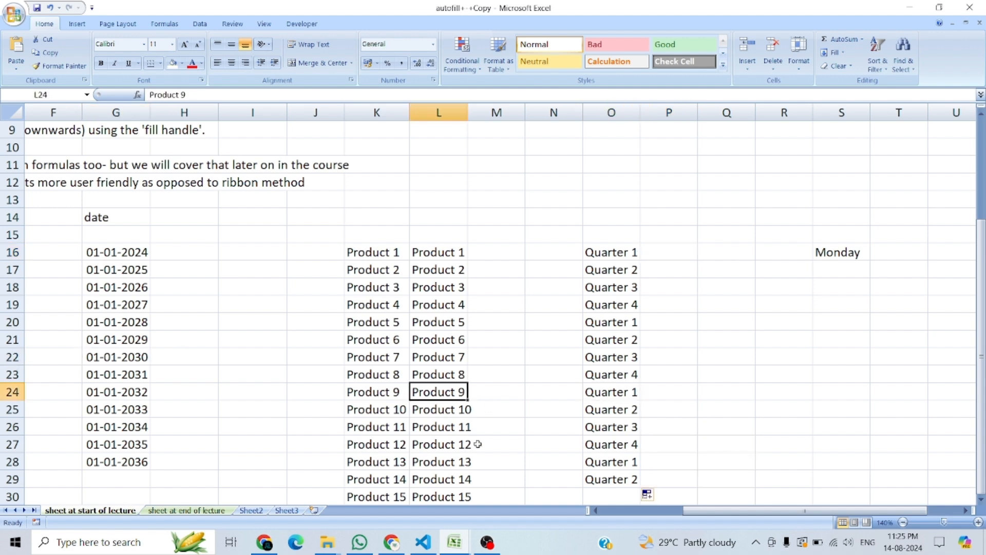
Step: Move the Monday entry from S16 to Q16
left_click(846, 254)
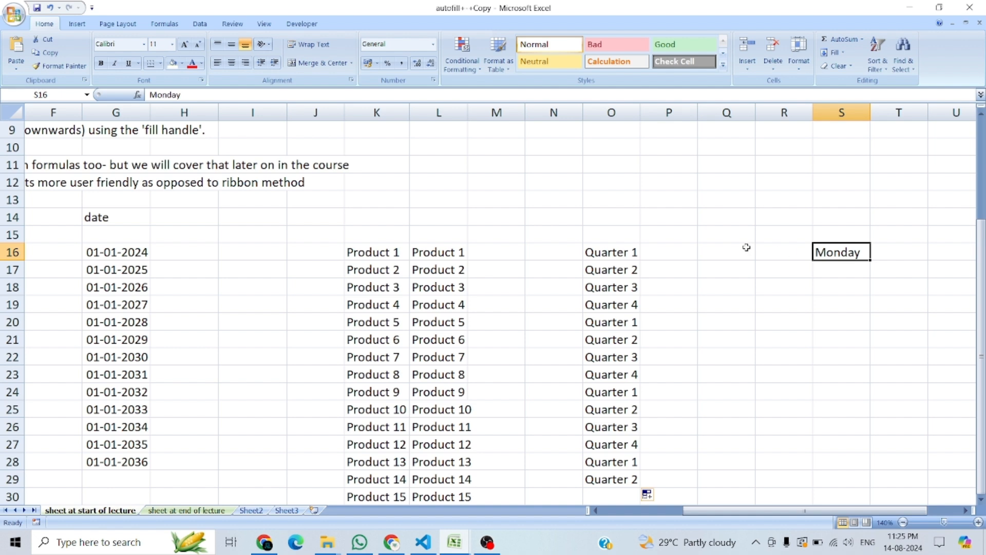
key("ctrl+c")
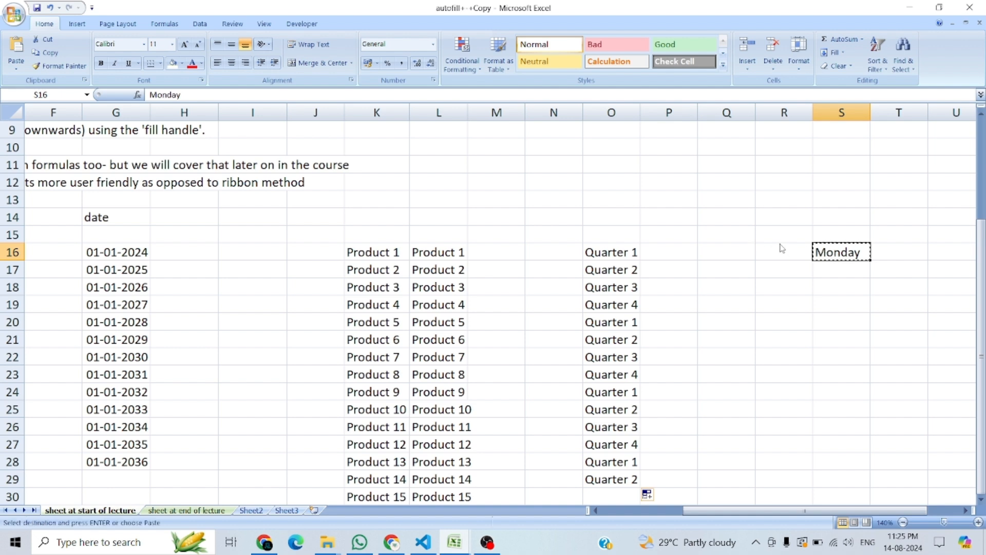
left_click(747, 252)
key("ctrl+v")
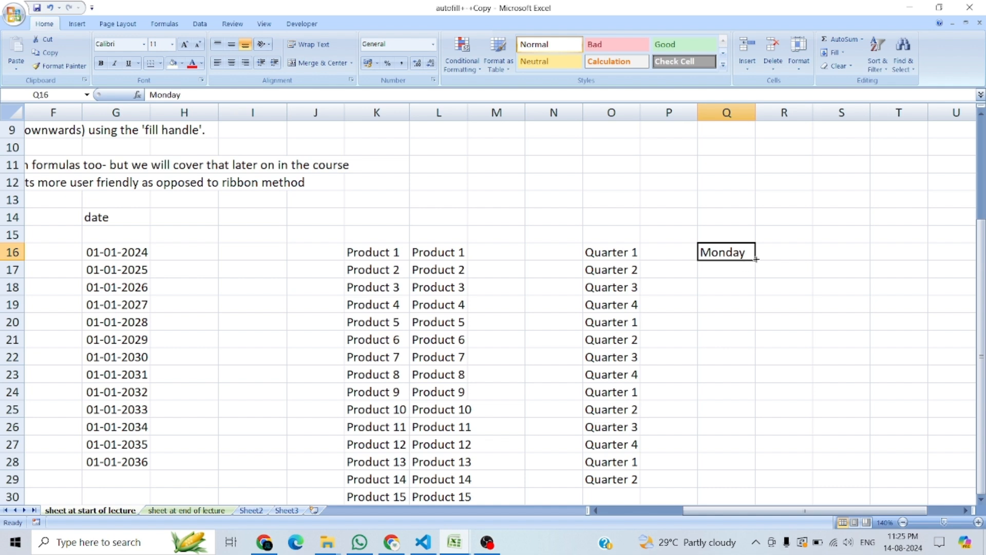
Step: Fill Monday from Q16 down to Q29 as a day series, and fit column Q's width to the entries
left_click_drag(756, 259, 763, 486)
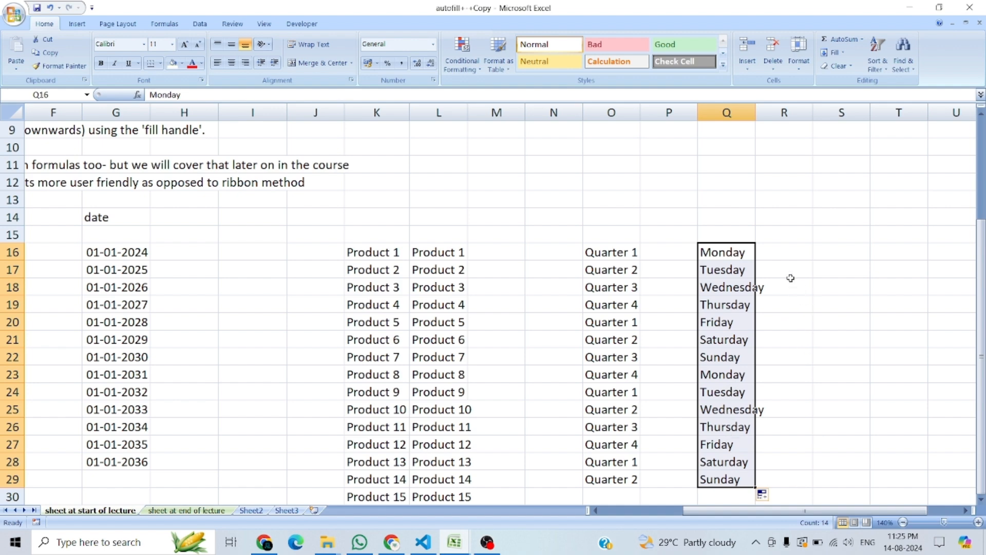
double_click(756, 113)
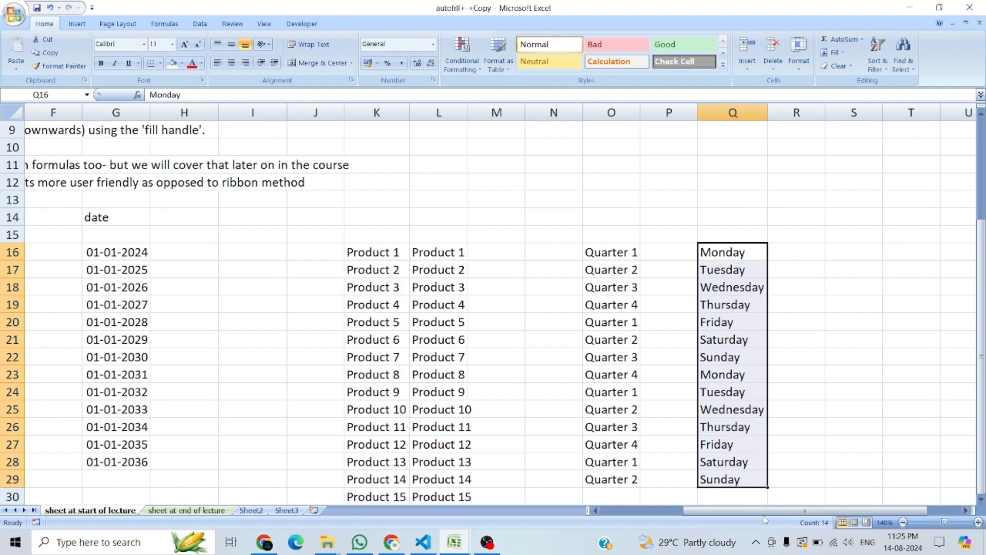
Step: Fill January from V16 down to V29 as a month series
left_click(965, 511)
left_click(966, 510)
left_click(965, 511)
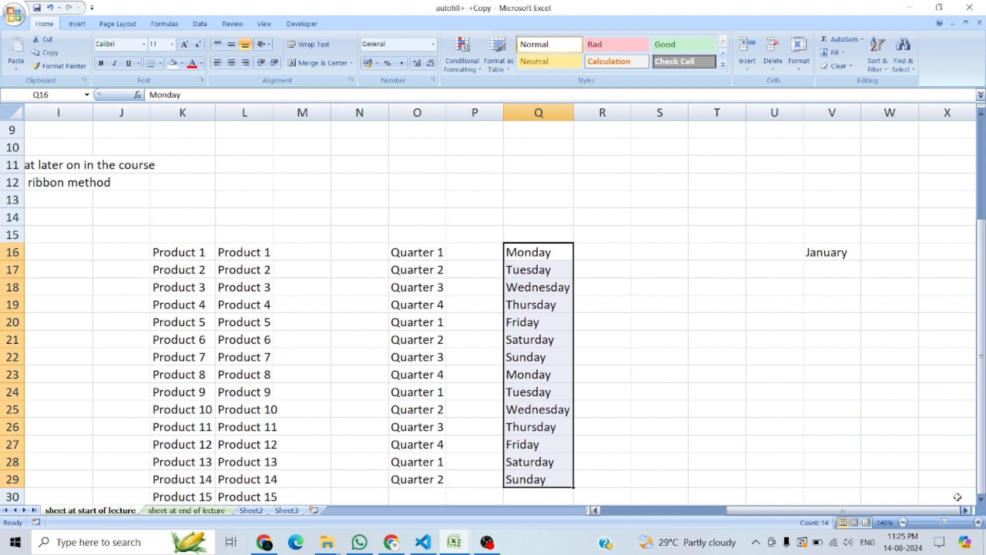
left_click(823, 253)
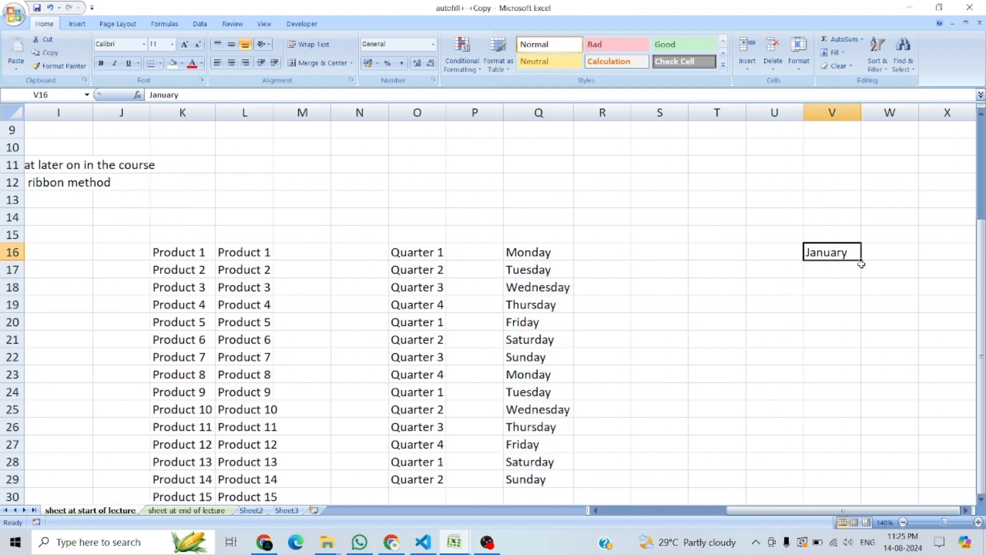
left_click_drag(861, 262, 876, 483)
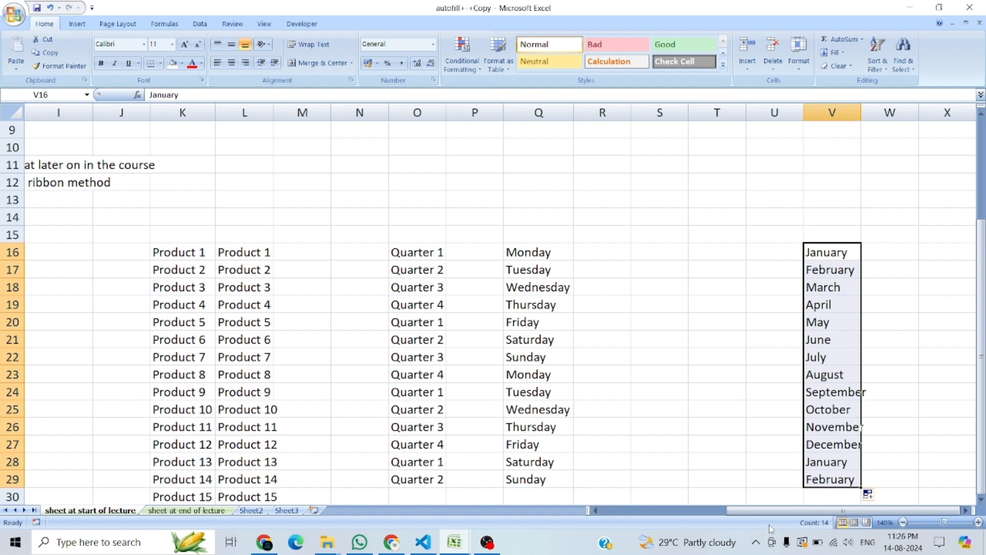
Step: Enter 2 in E16 and 5 in E17, and fill the number series down to E28
left_click_drag(769, 516, 662, 534)
left_click(262, 251)
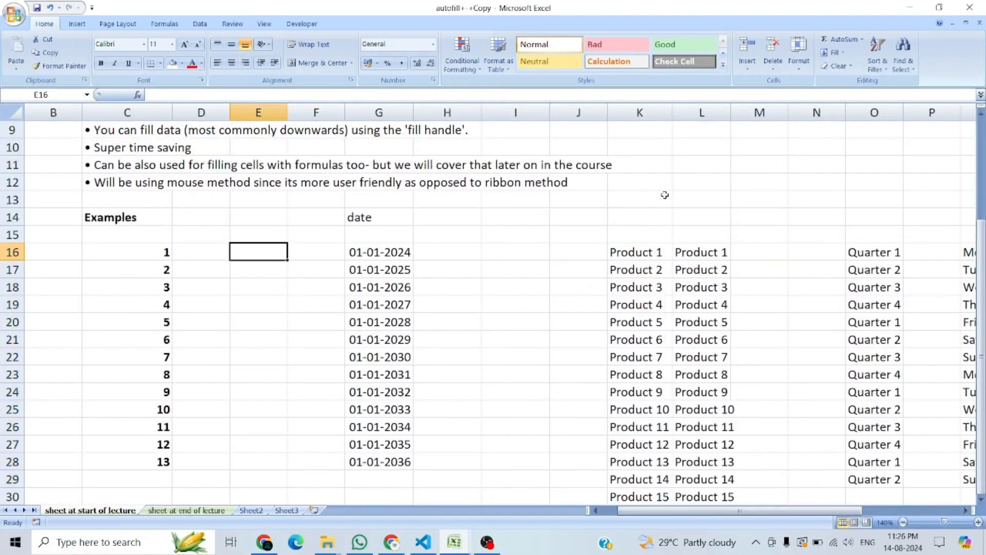
type("2")
key("Return")
type("5")
key("Return")
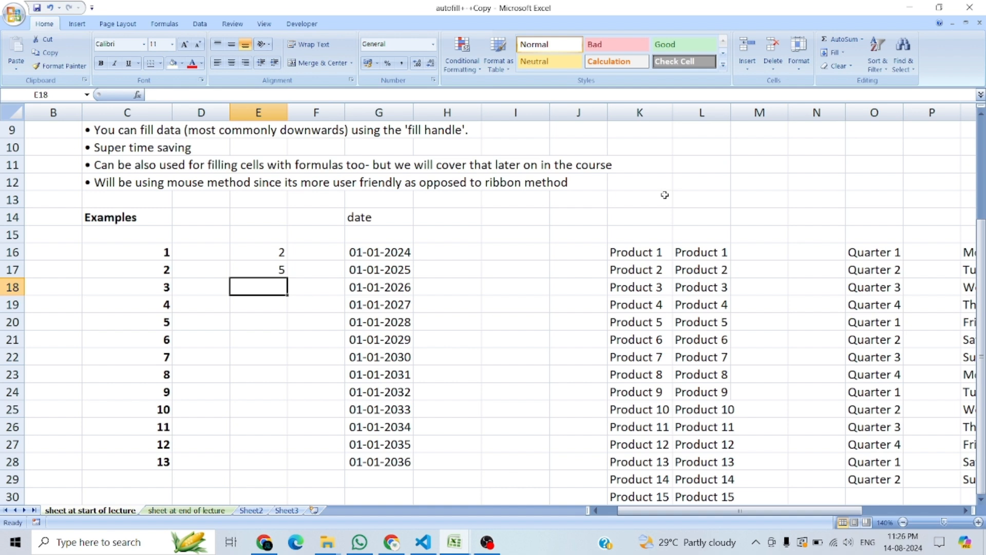
key("Up")
key("Up")
key("shift+Down")
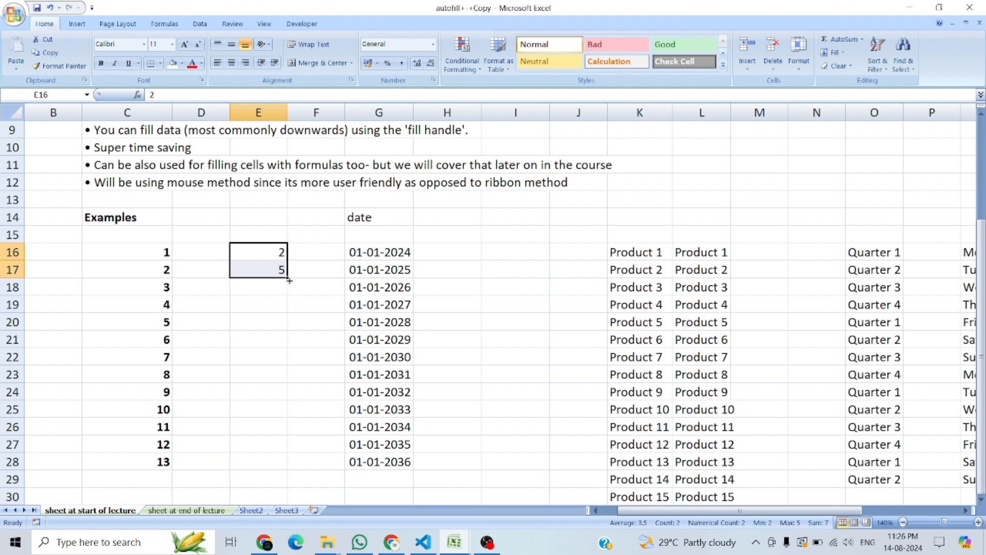
left_click_drag(287, 279, 281, 465)
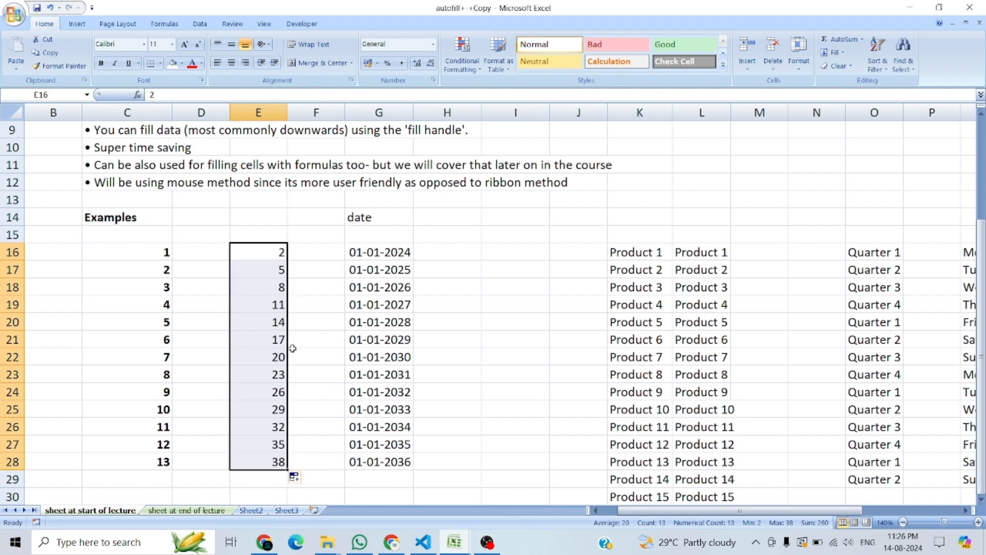
Step: Replace the starting values with 5 in E16 and 10 in E17, and clear E18:E28
left_click(317, 255)
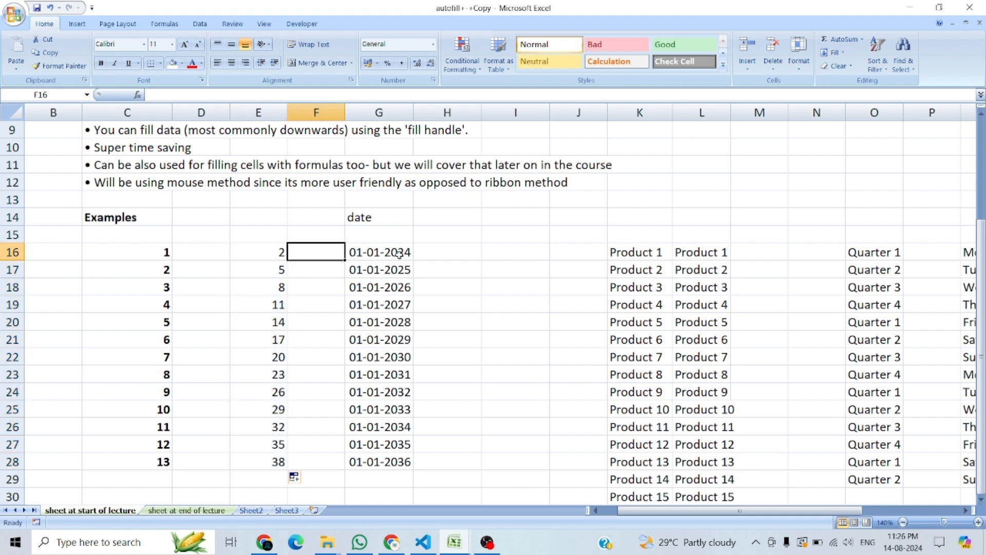
left_click_drag(270, 252, 275, 460)
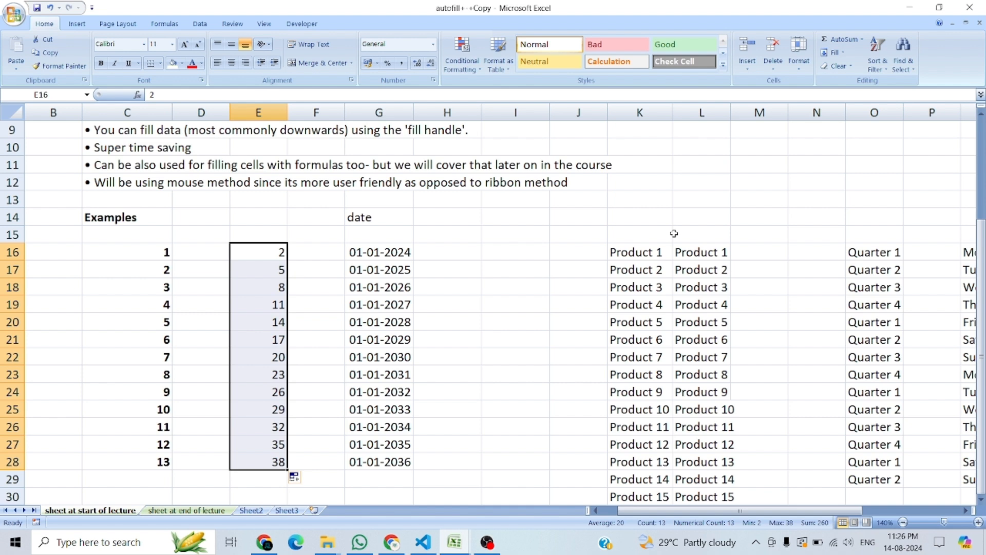
type("5")
key("Return")
type("10")
key("Return")
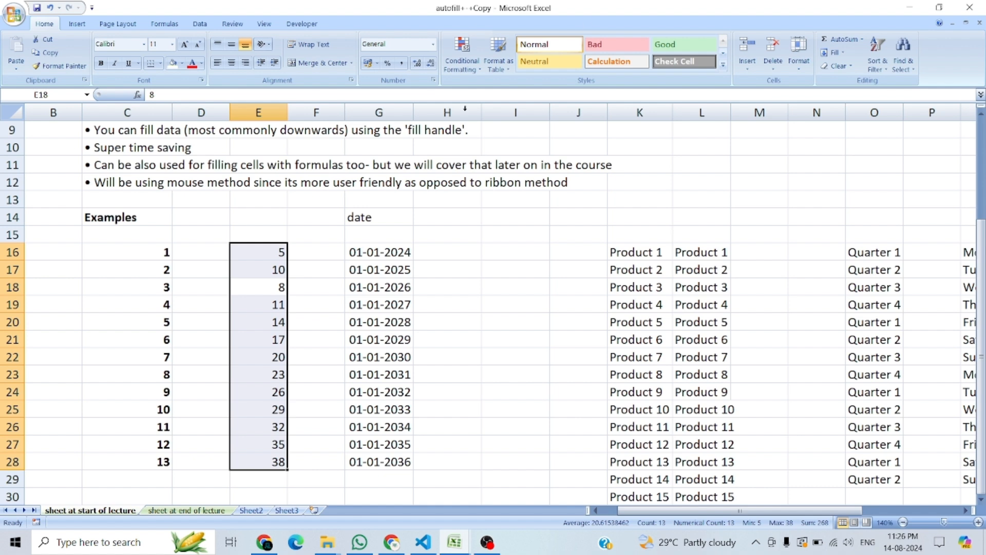
left_click(291, 318)
left_click_drag(281, 289, 277, 463)
key("Delete")
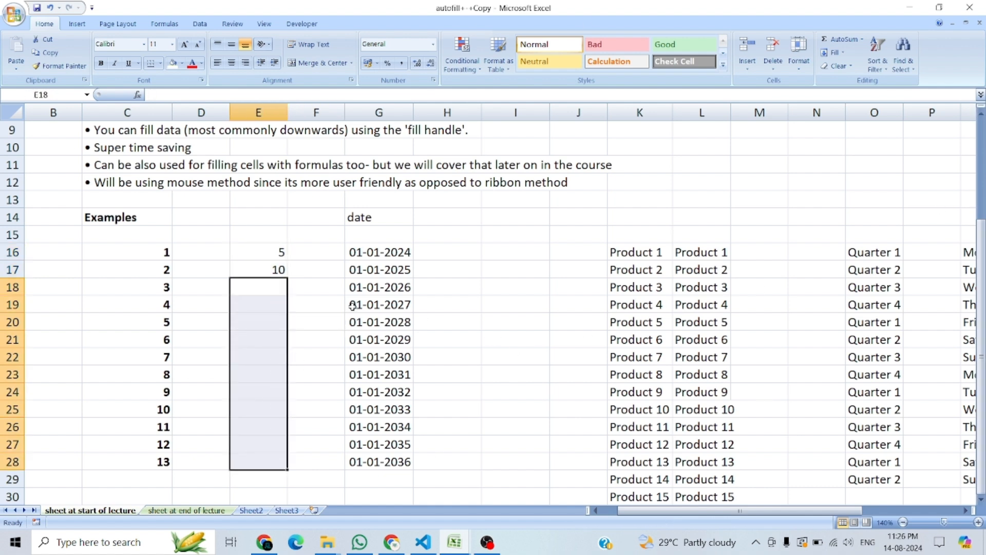
Step: Fill the series from E16:E17 down to E25 in steps of 5
left_click(296, 268)
left_click(274, 255)
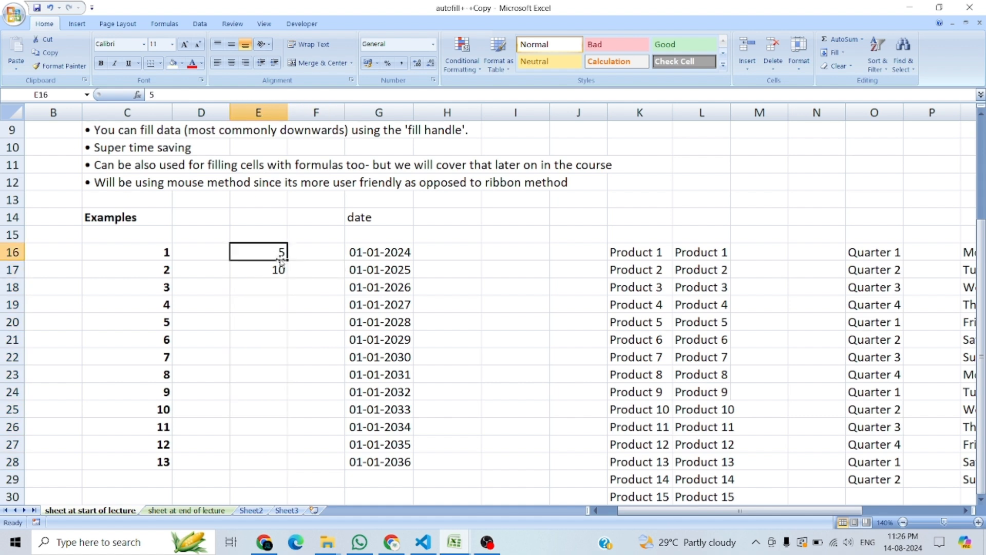
left_click_drag(278, 257, 271, 425)
left_click(379, 357)
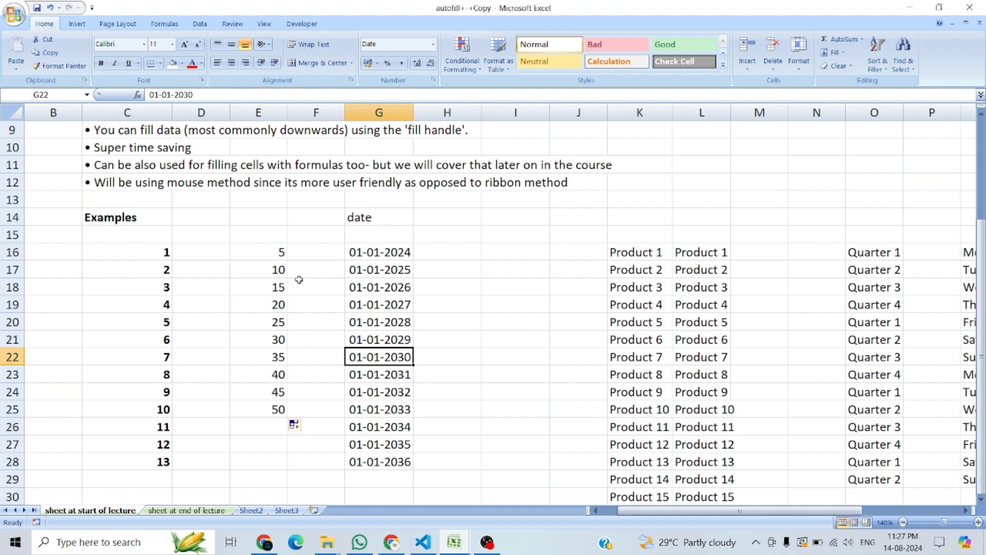
Step: Enter 10 in F16 and 9 in F17, and fill the descending series down to F25
left_click(304, 252)
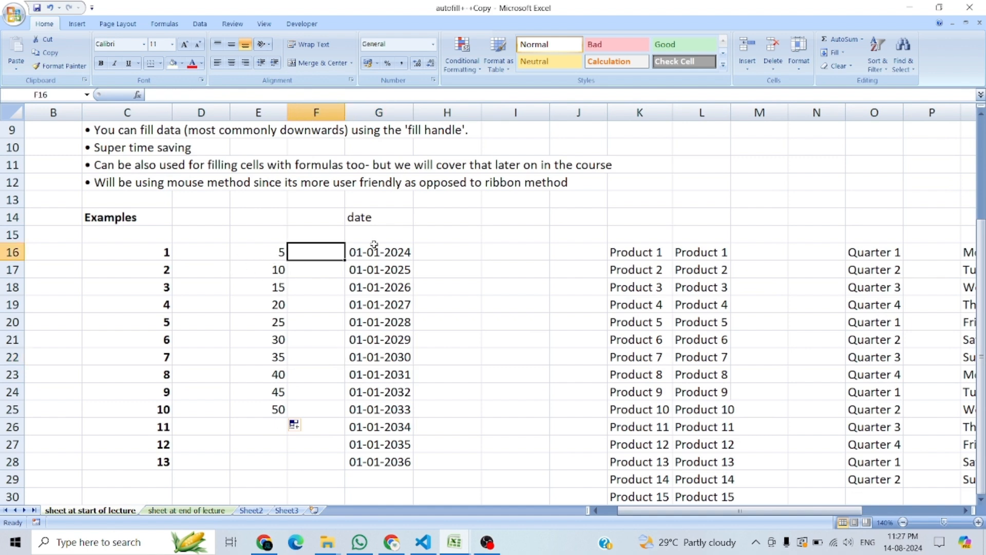
type("10")
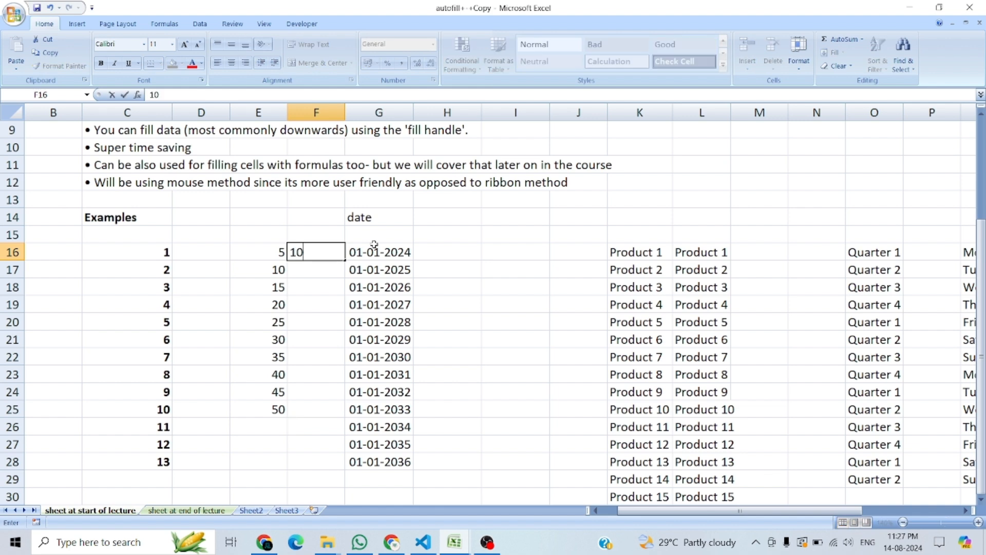
key("Return")
type("9")
key("Return")
key("Up")
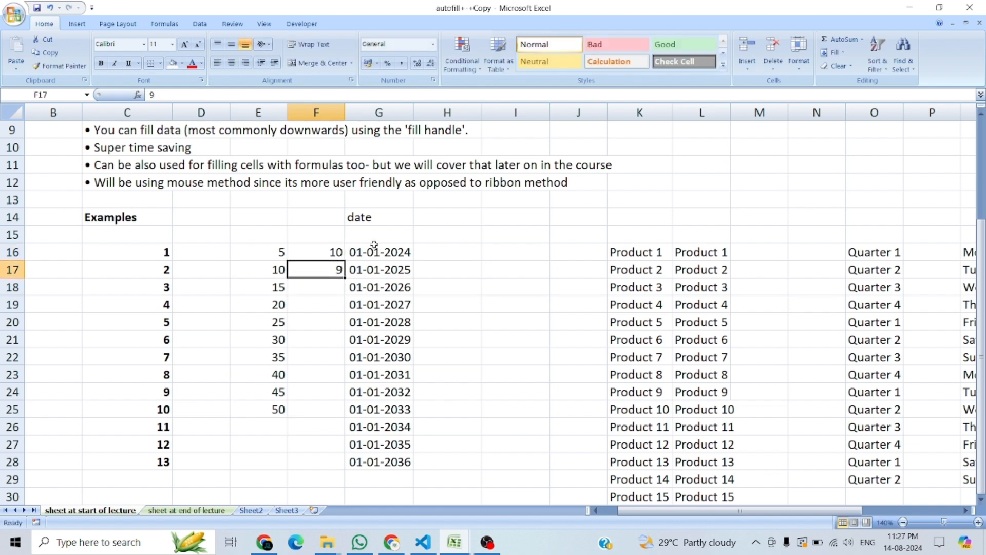
key("Up")
left_click_drag(311, 252, 335, 413)
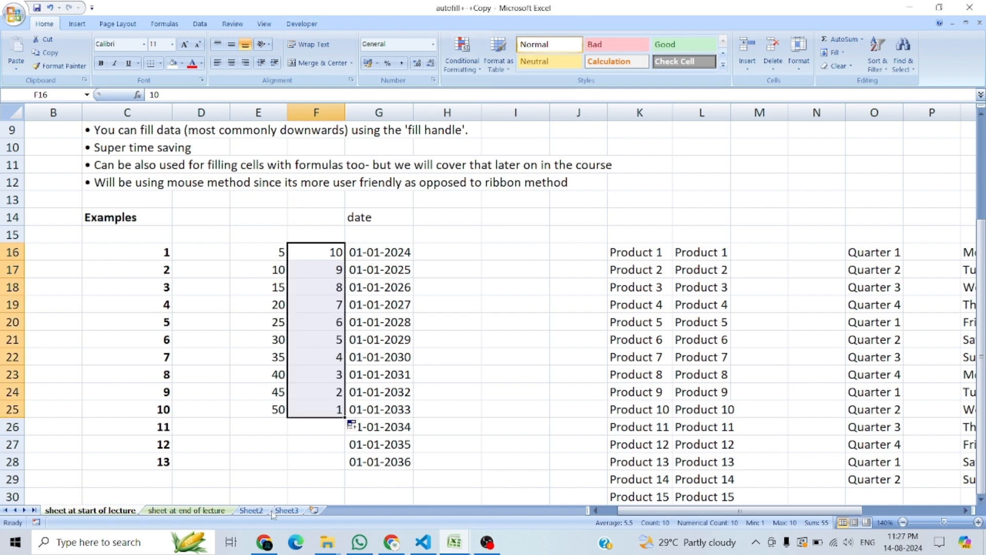
Step: Check the fill options for column F's series, and extend it from F25 down to F29
left_click(354, 427)
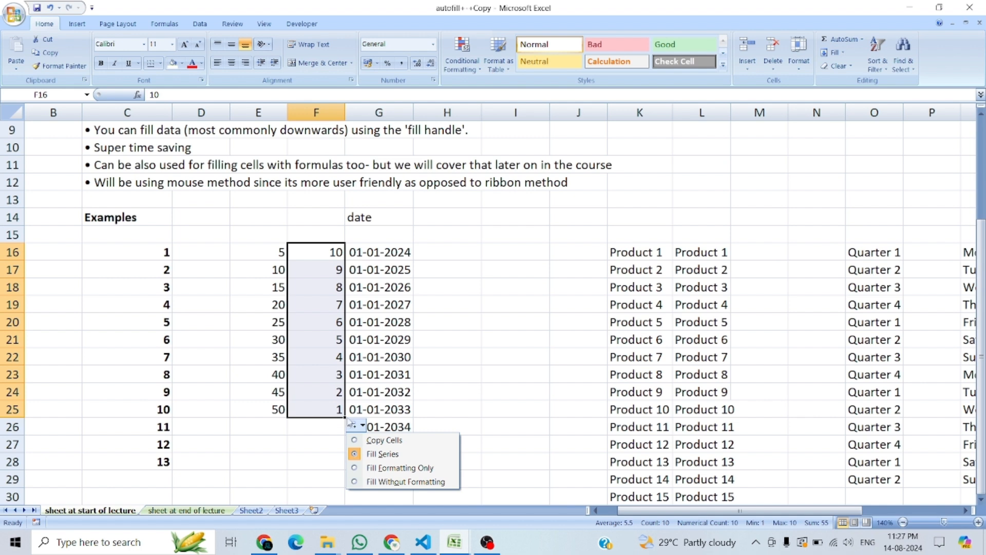
left_click(353, 426)
left_click_drag(344, 417, 341, 486)
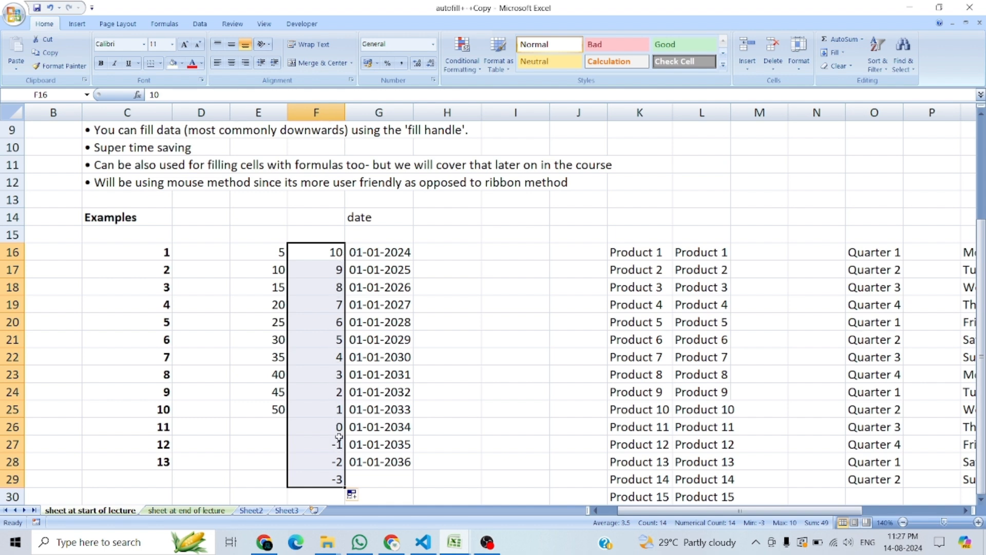
left_click(501, 361)
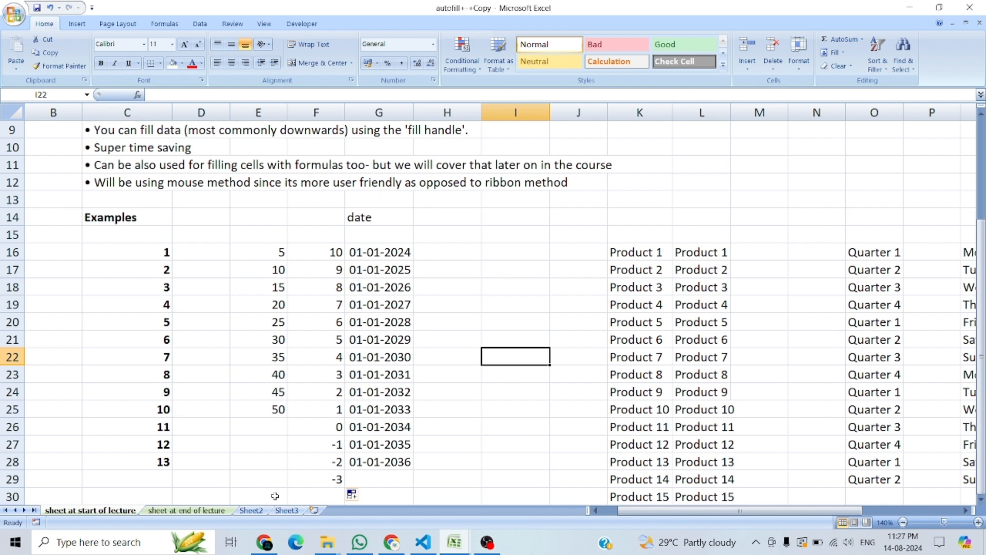
Step: Review the end-of-lecture sheet, Sheet2 and Sheet3, and return to the start-of-lecture sheet
left_click(175, 512)
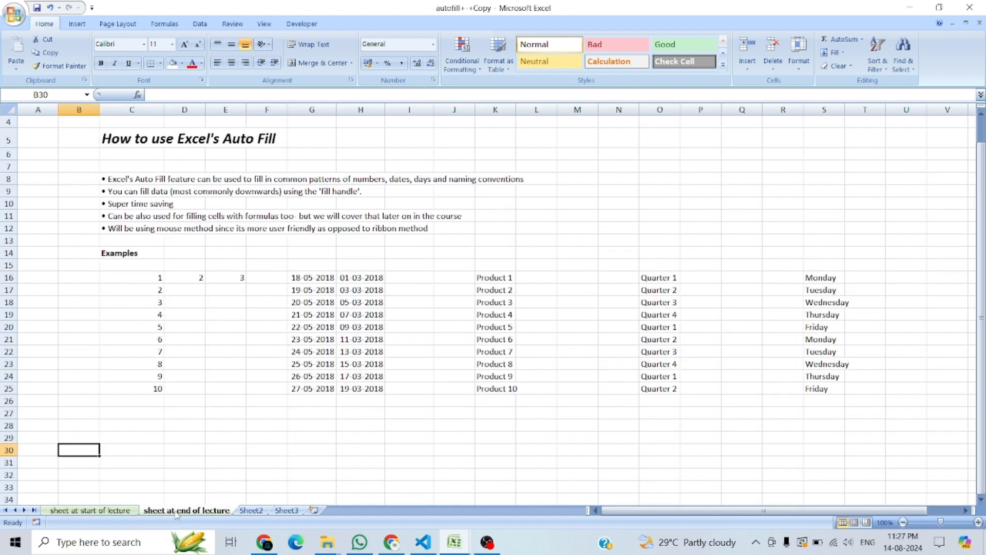
left_click(251, 511)
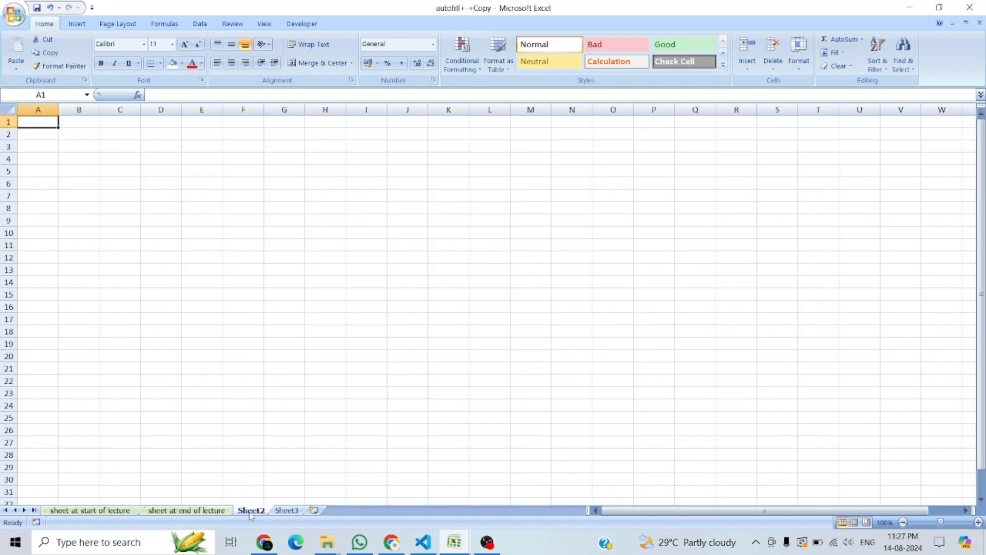
left_click(285, 511)
left_click(251, 511)
left_click(207, 512)
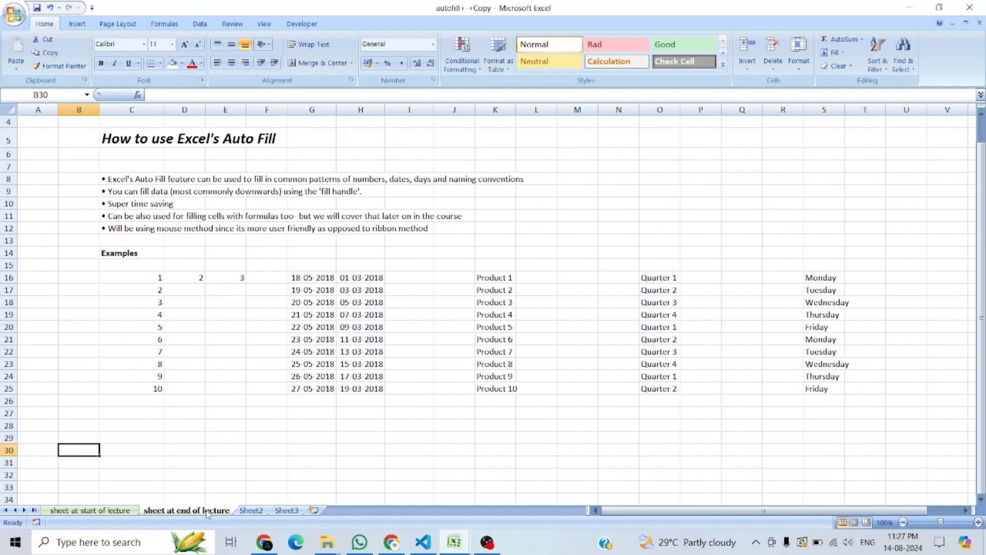
left_click(115, 512)
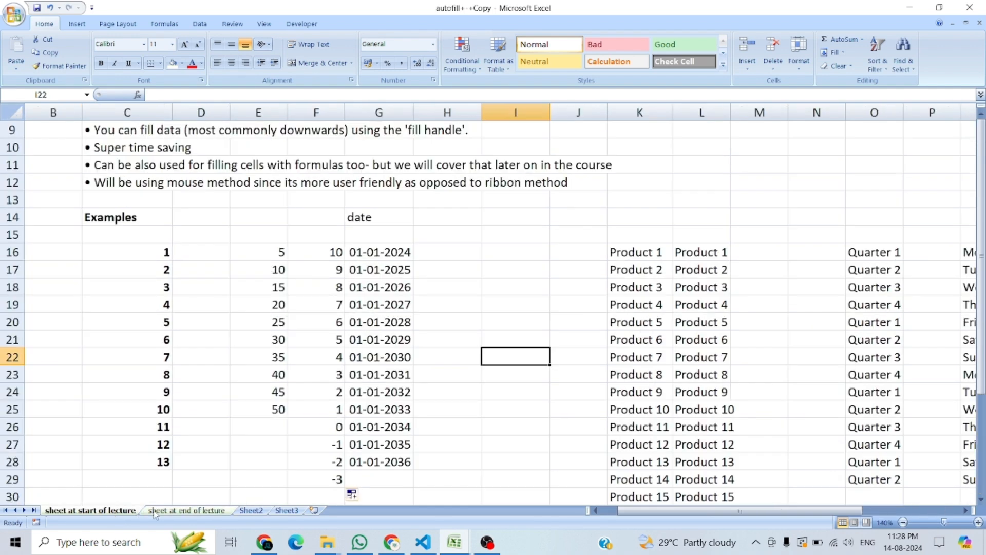